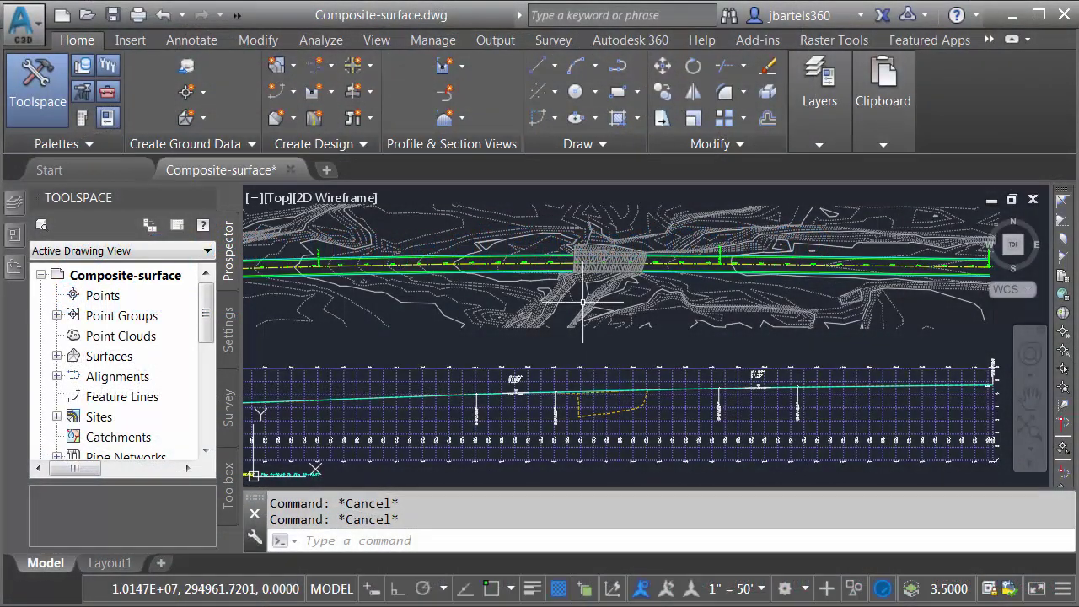
# - Zoom to the bridge area and inspect the EG and EG-Bridge surface info, ending on EG-Bridge
pyautogui.scroll(3, 581, 301)
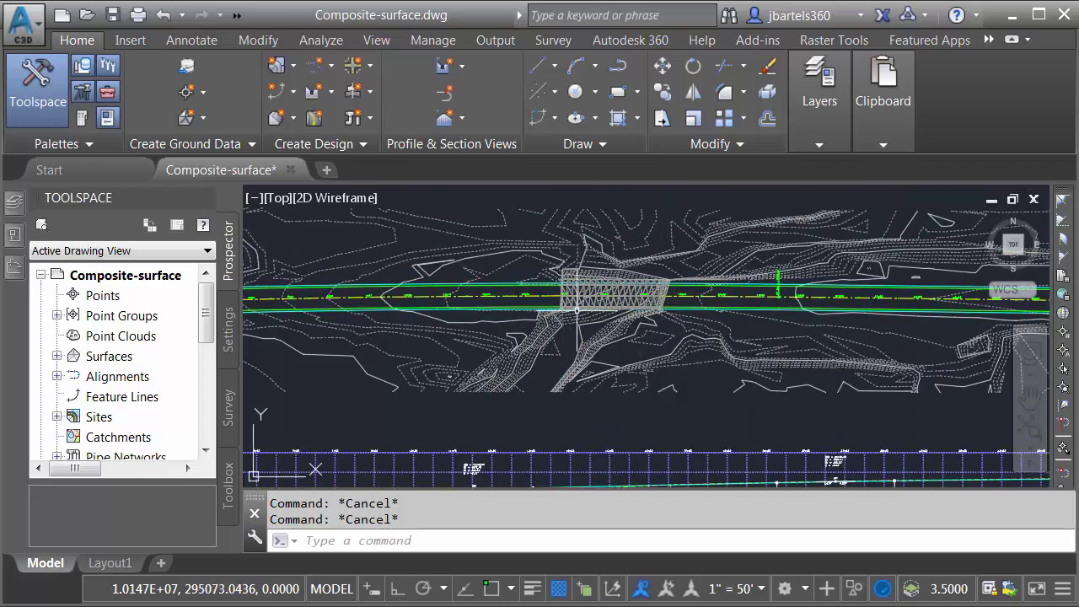
pyautogui.scroll(5, 581, 301)
pyautogui.moveTo(581, 302); pyautogui.dragTo(579, 357, button='middle')
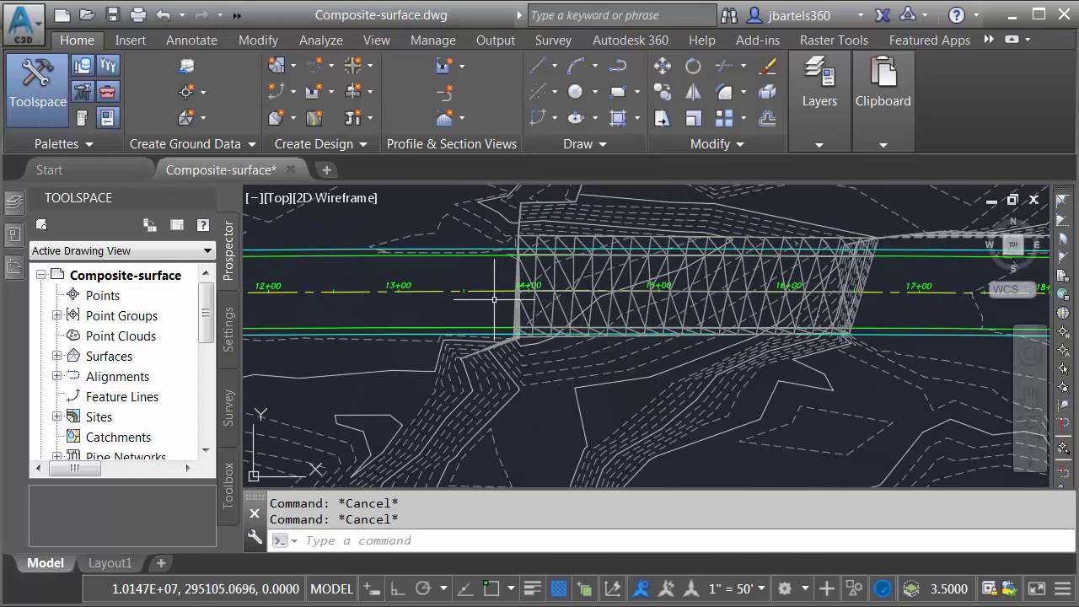
pyautogui.moveTo(489, 290)
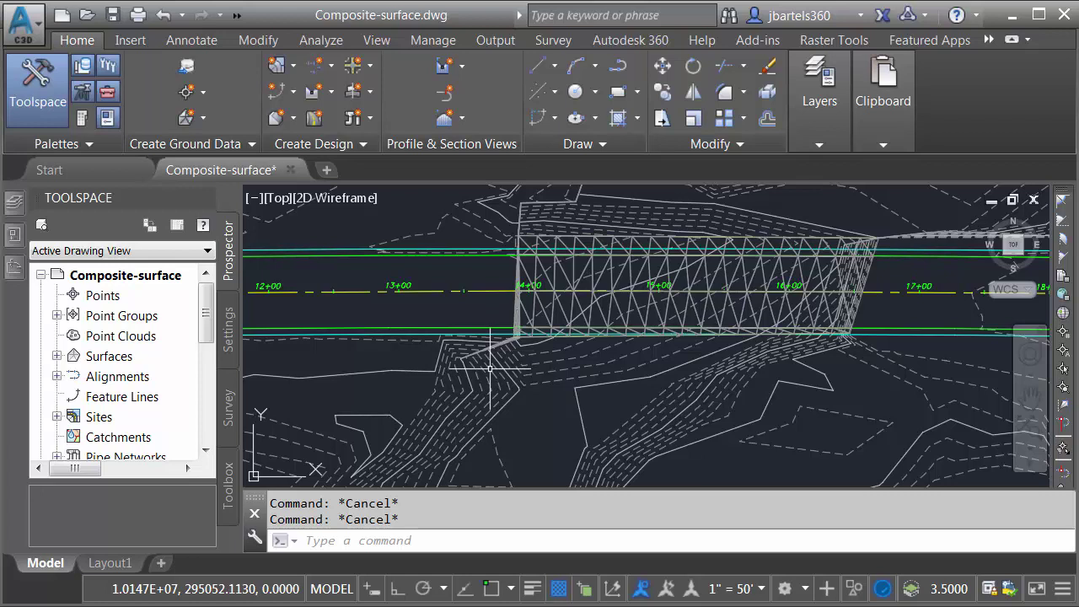
pyautogui.moveTo(489, 367)
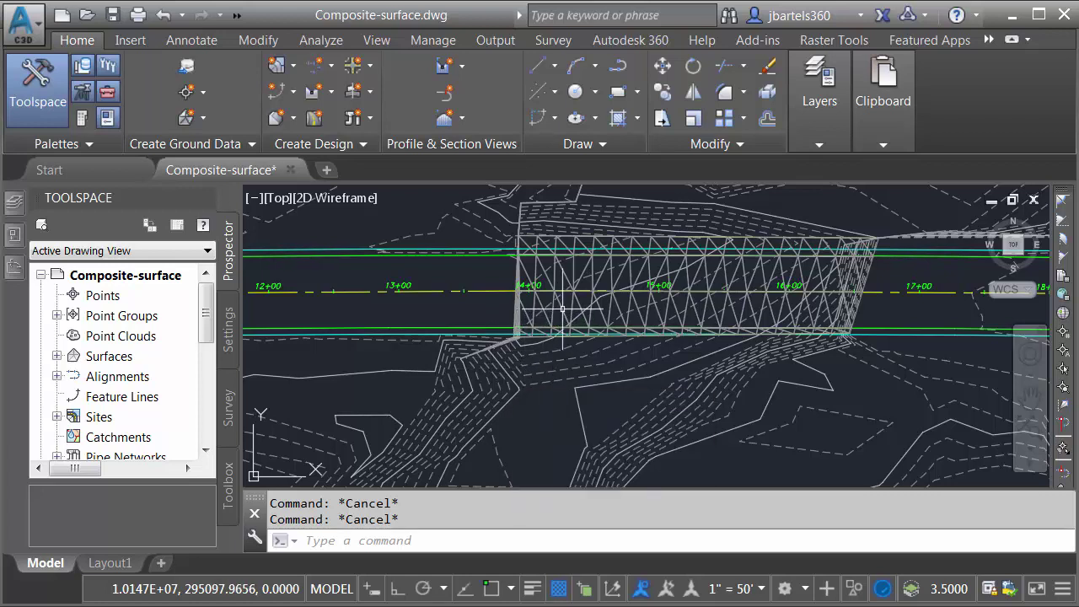
pyautogui.moveTo(562, 309)
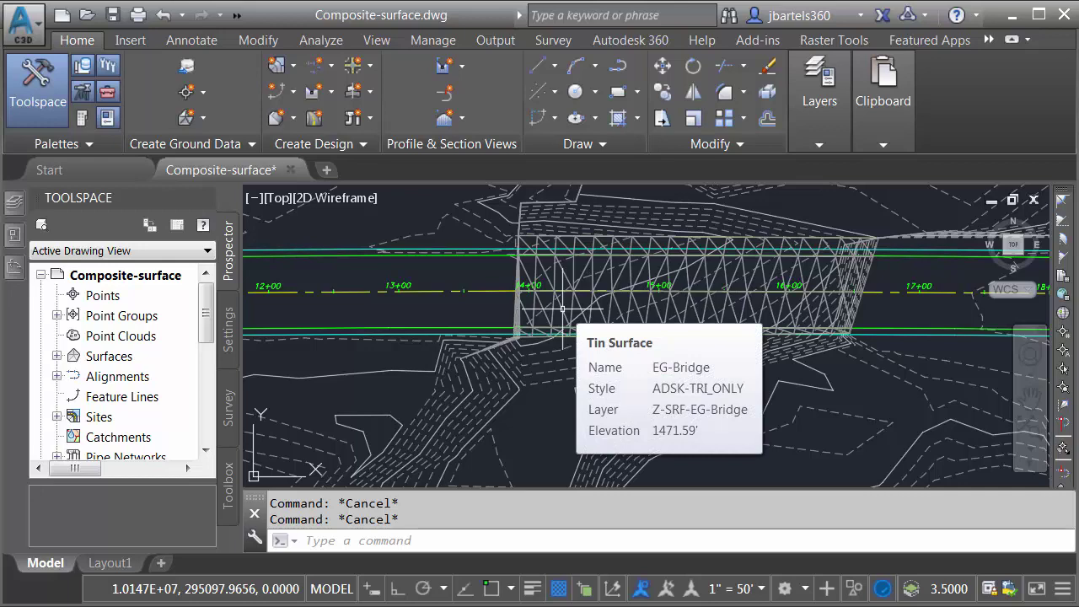
pyautogui.click(548, 324)
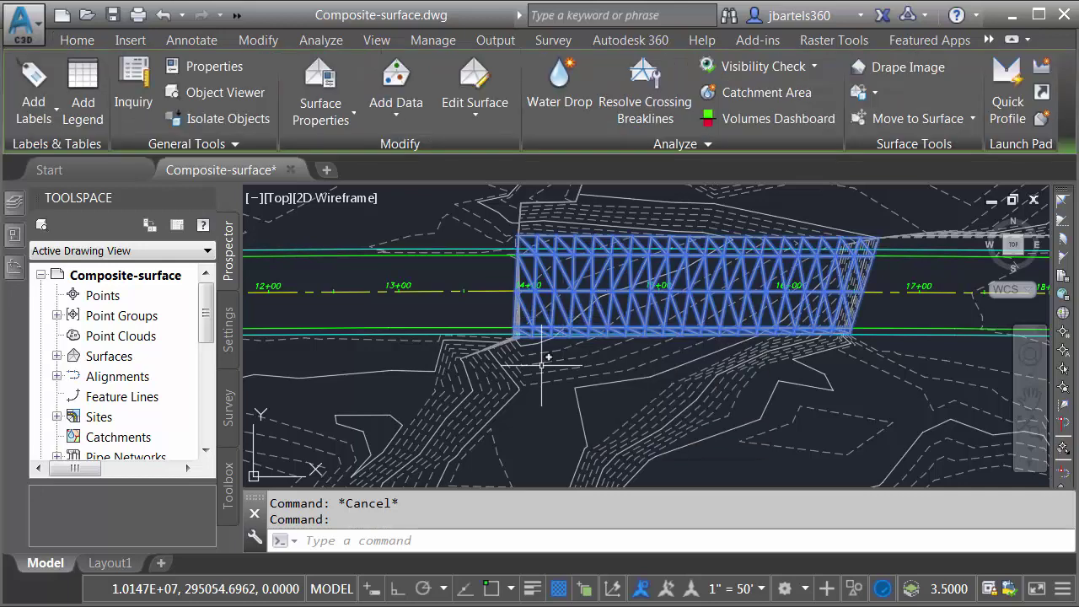
pyautogui.click(541, 364)
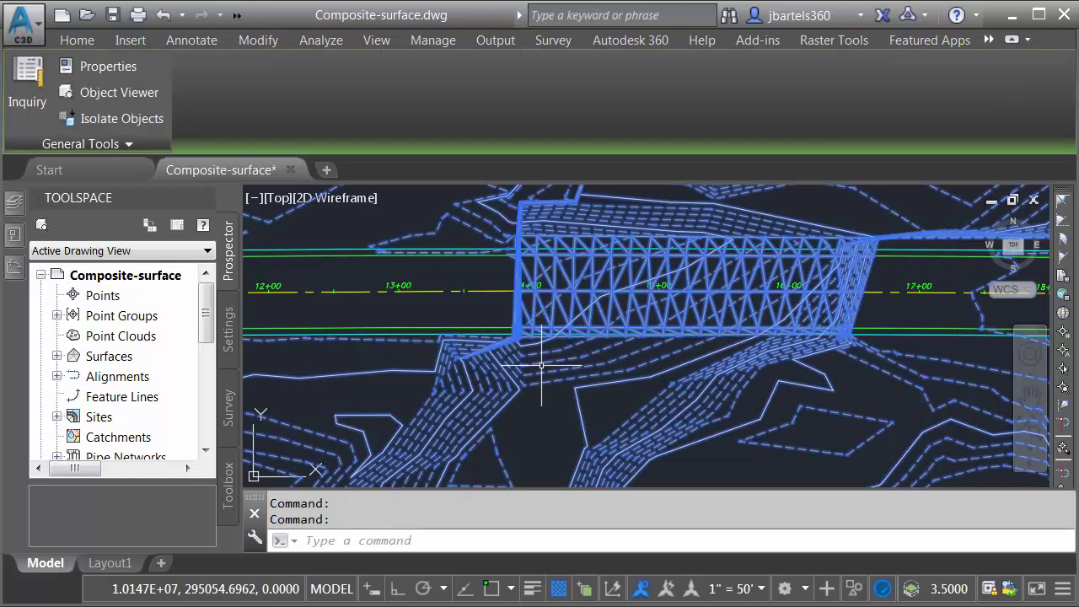
pyautogui.click(128, 91)
pyautogui.moveTo(509, 399)
pyautogui.mouseDown()
pyautogui.moveTo(481, 203)
pyautogui.moveTo(523, 291)
pyautogui.mouseUp()
pyautogui.scroll(5, 531, 312)
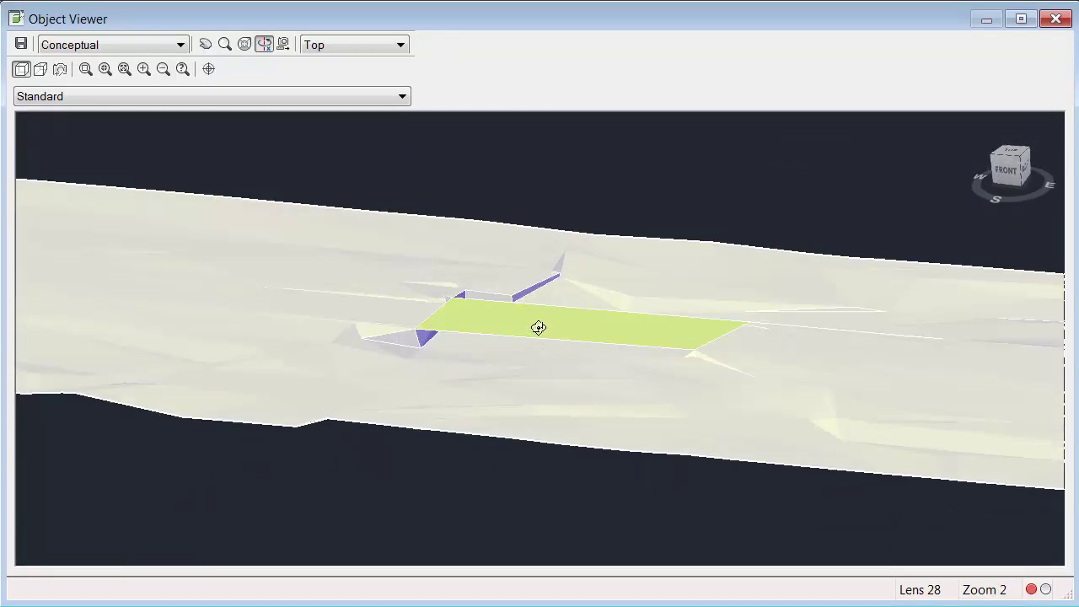
pyautogui.scroll(3, 508, 385)
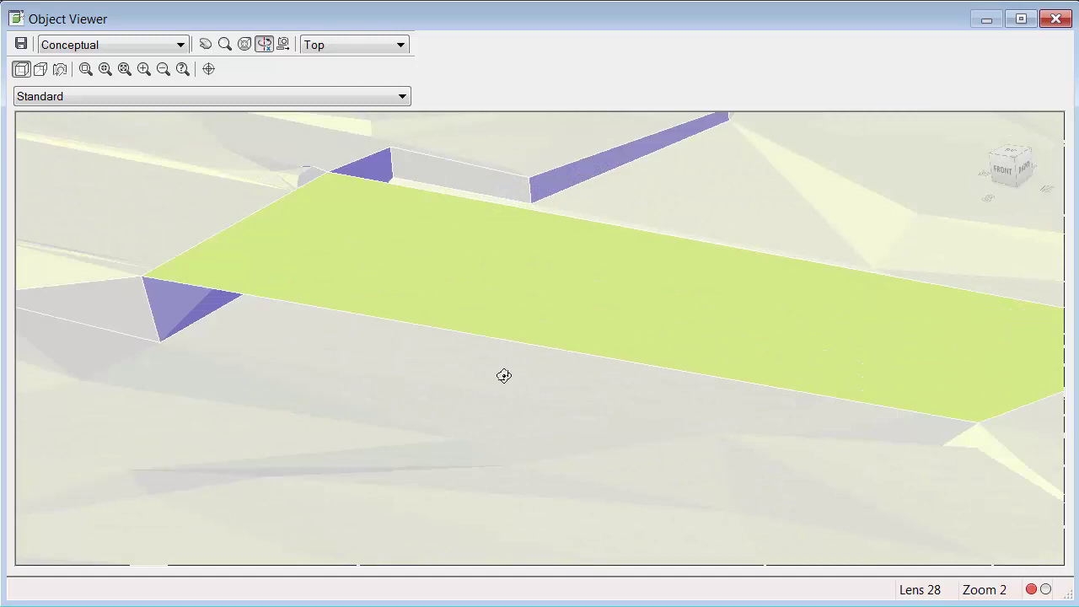
pyautogui.moveTo(503, 373); pyautogui.dragTo(613, 311)
pyautogui.click(1054, 19)
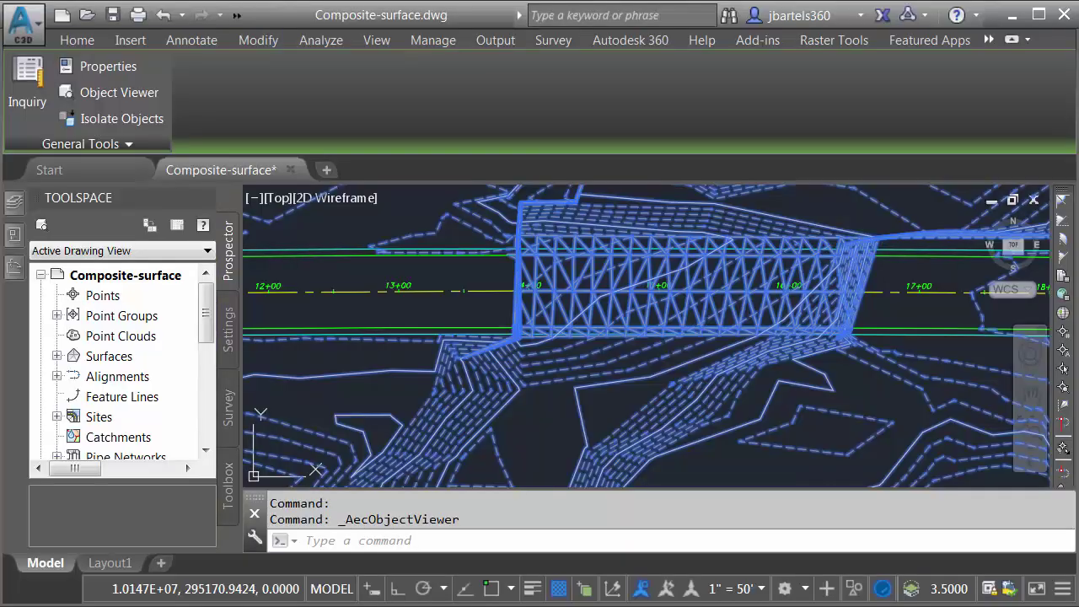
pyautogui.press('Escape')
pyautogui.press('Escape')
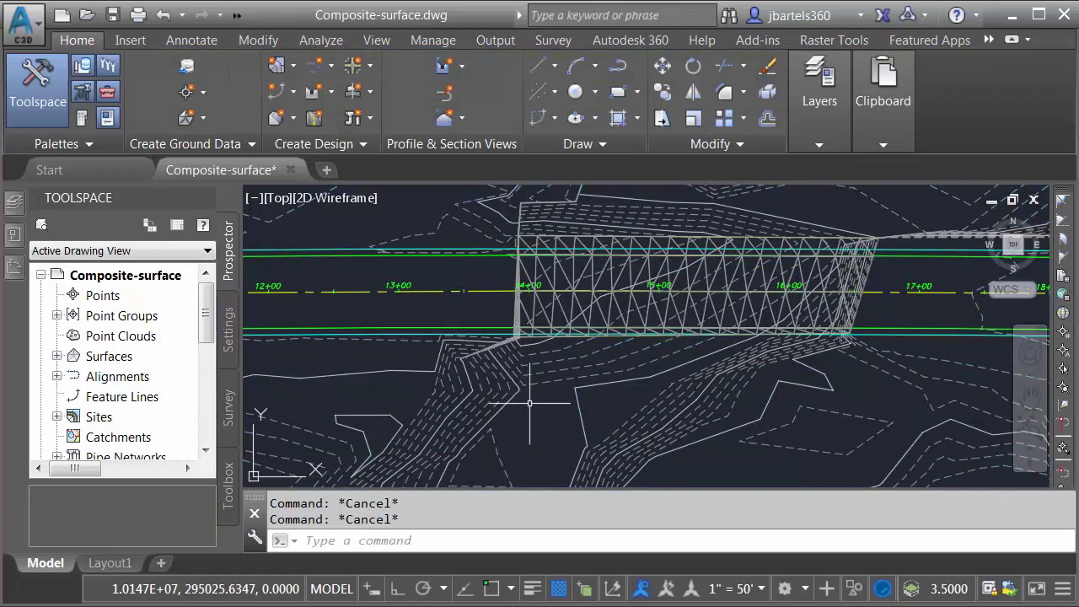
# - Bring the Randall Road profile view and its station/elevation band labels into view
pyautogui.moveTo(525, 397); pyautogui.dragTo(534, 326, button='middle')
pyautogui.scroll(-2, 534, 325)
pyautogui.moveTo(556, 430); pyautogui.dragTo(551, 230, button='middle')
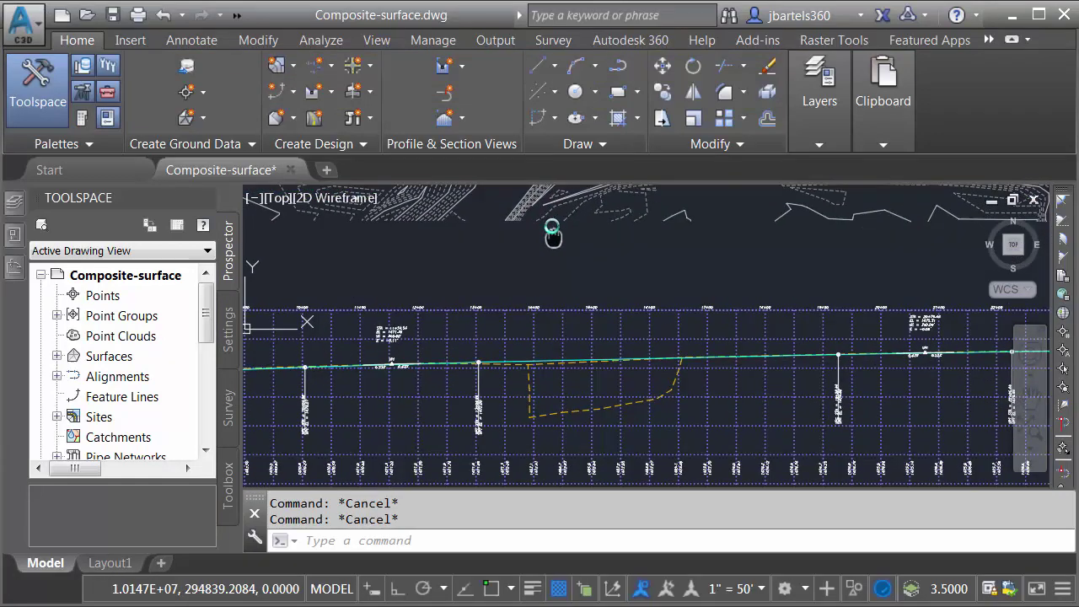
pyautogui.scroll(1, 558, 233)
pyautogui.scroll(-1, 558, 366)
pyautogui.scroll(2, 558, 367)
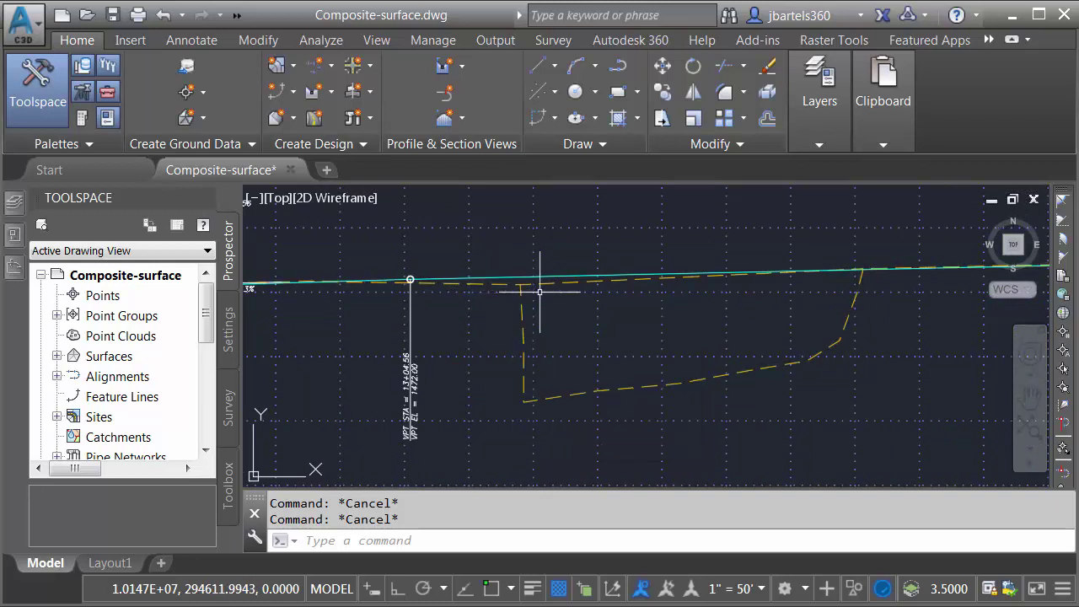
pyautogui.moveTo(547, 284)
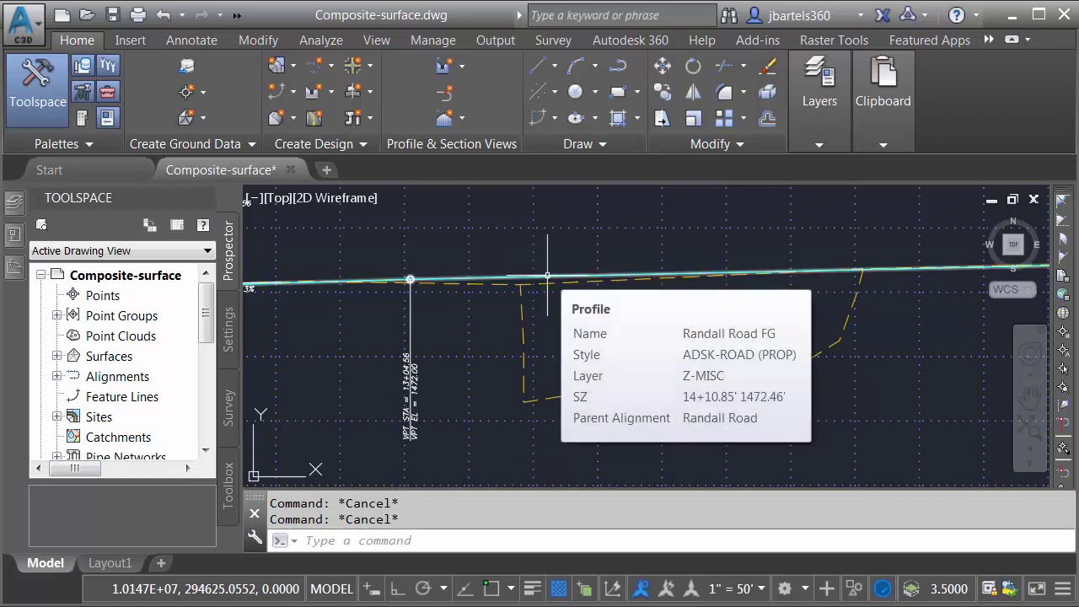
pyautogui.moveTo(506, 385); pyautogui.dragTo(540, 244, button='middle')
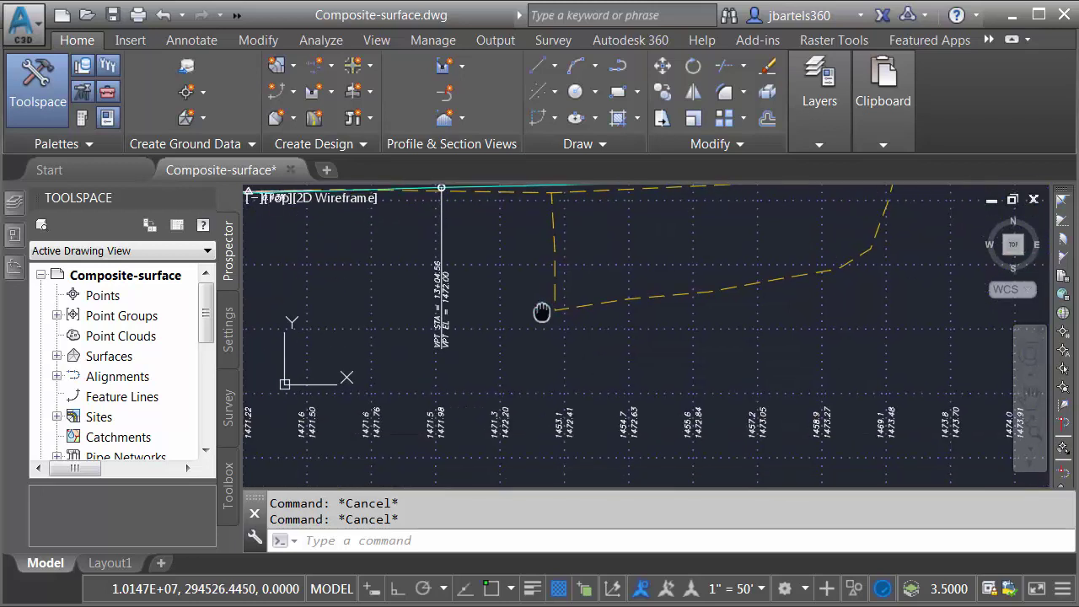
pyautogui.scroll(2, 470, 428)
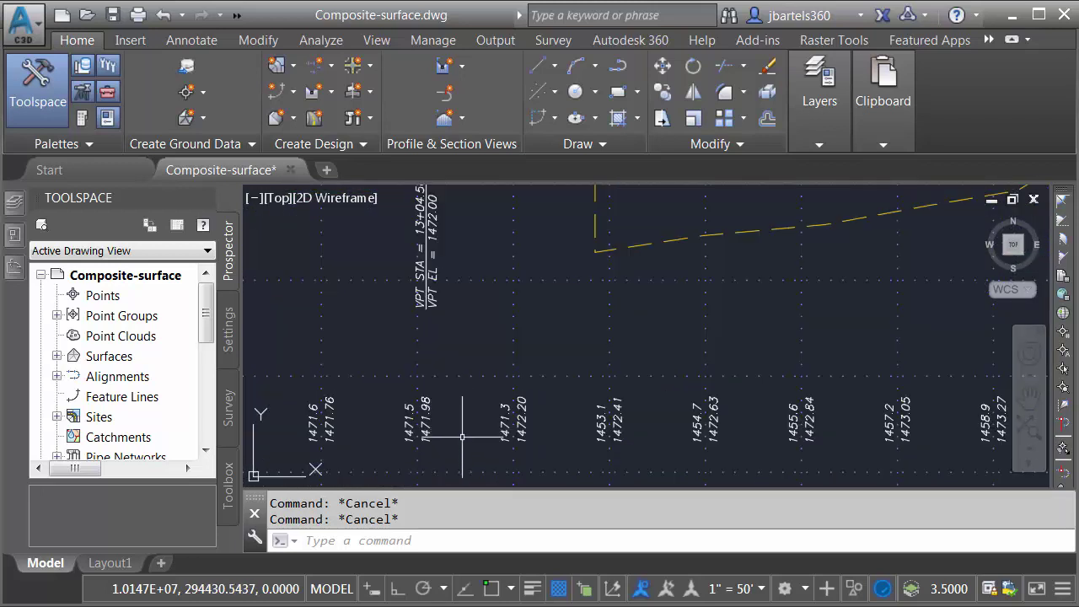
pyautogui.scroll(2, 464, 425)
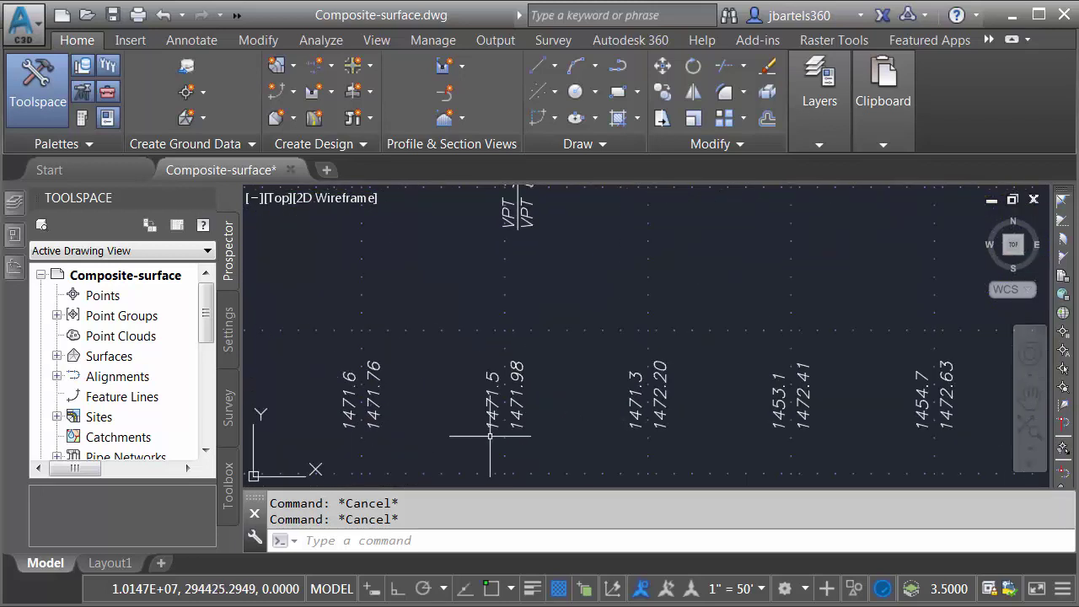
pyautogui.moveTo(488, 436)
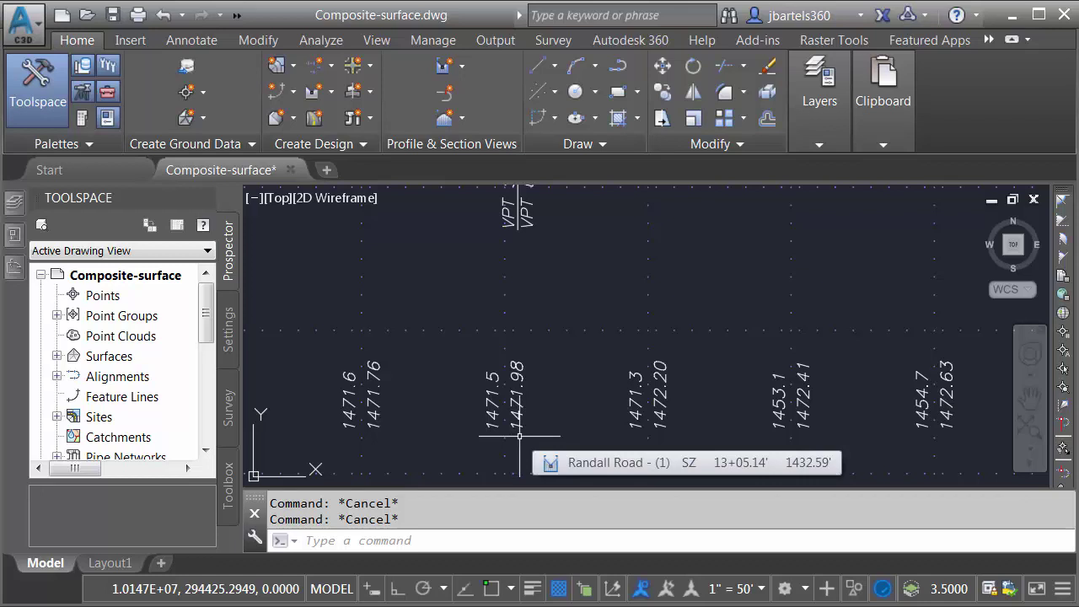
# - Follow the band labels under the bridge from 1453.1 onward, including the VPC and VPT markers
pyautogui.scroll(-3, 511, 429)
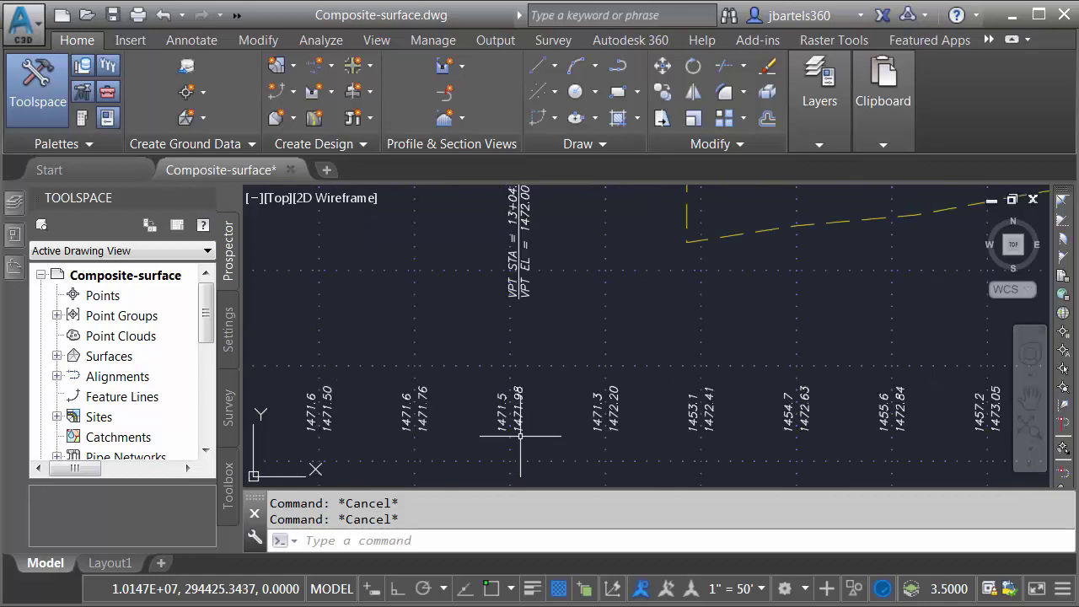
pyautogui.moveTo(621, 365); pyautogui.dragTo(559, 387, button='middle')
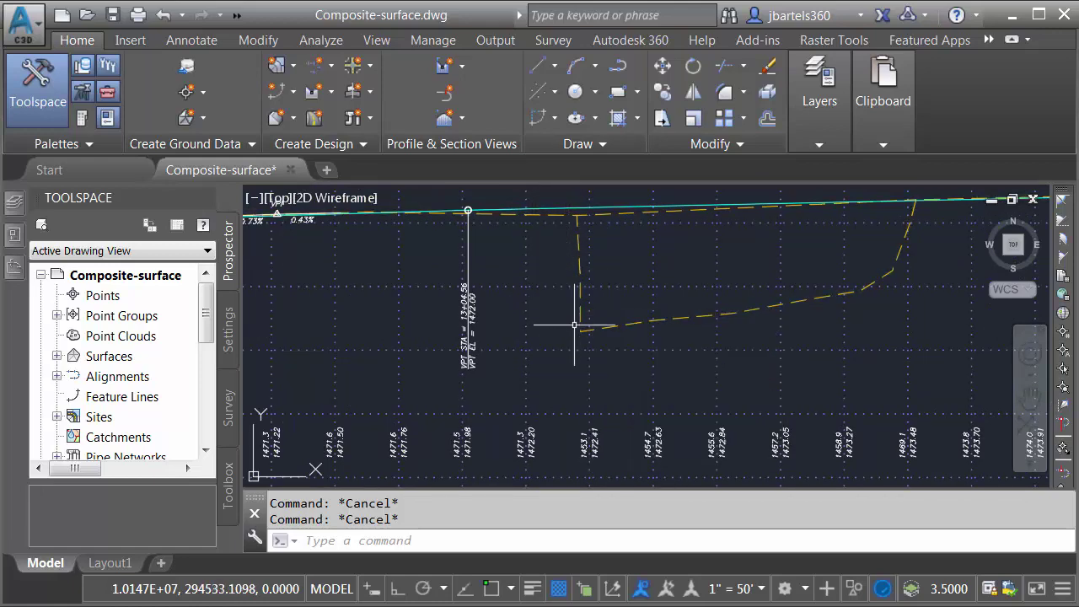
pyautogui.scroll(4, 552, 443)
pyautogui.moveTo(558, 451); pyautogui.dragTo(535, 406, button='middle')
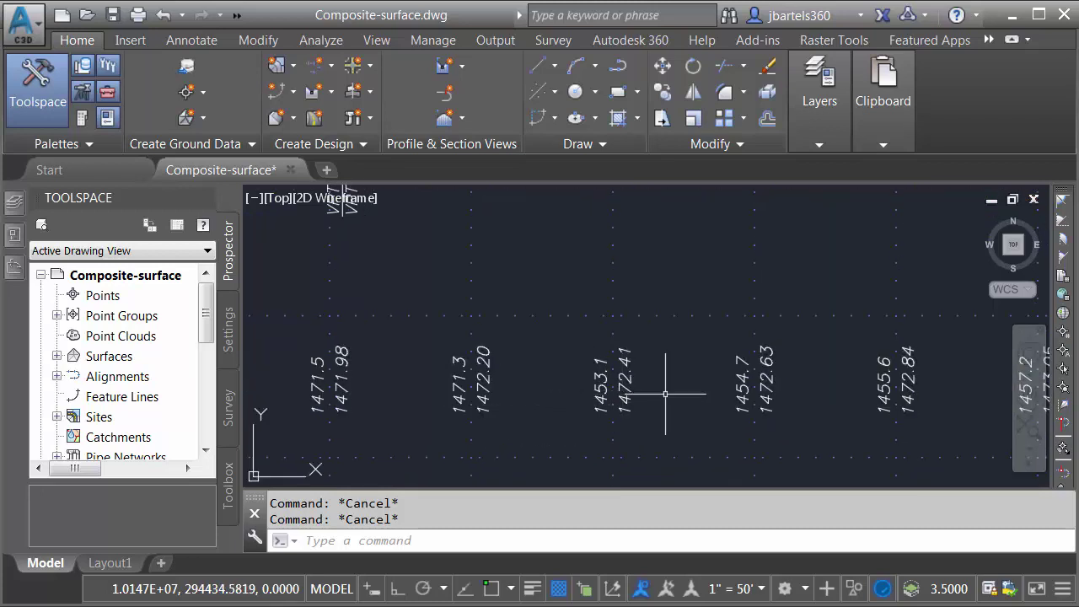
pyautogui.moveTo(666, 392); pyautogui.dragTo(568, 390, button='middle')
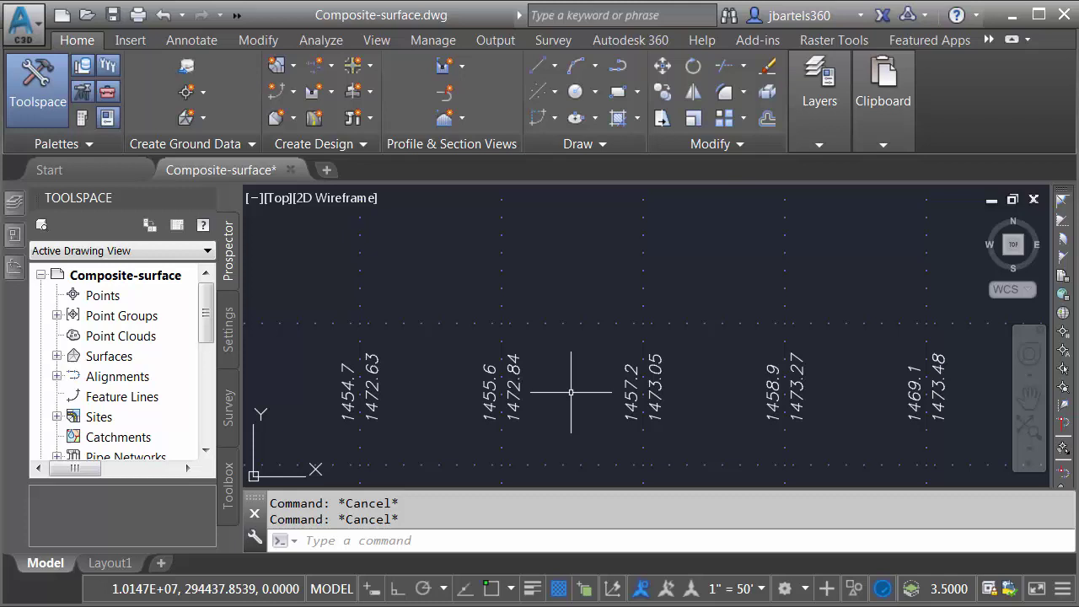
pyautogui.scroll(-2, 580, 390)
pyautogui.moveTo(643, 390)
pyautogui.mouseDown(button='middle')
pyautogui.moveTo(571, 388)
pyautogui.moveTo(626, 290)
pyautogui.moveTo(621, 330)
pyautogui.moveTo(587, 293)
pyautogui.mouseUp(button='middle')
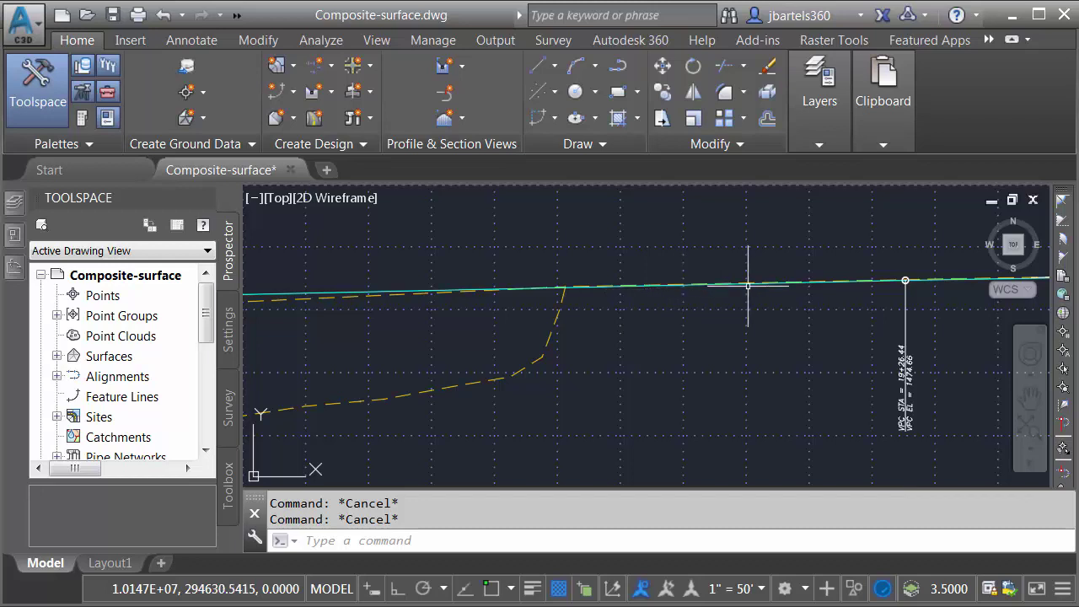
pyautogui.moveTo(555, 354)
pyautogui.mouseDown(button='middle')
pyautogui.moveTo(722, 323)
pyautogui.moveTo(730, 289)
pyautogui.mouseUp(button='middle')
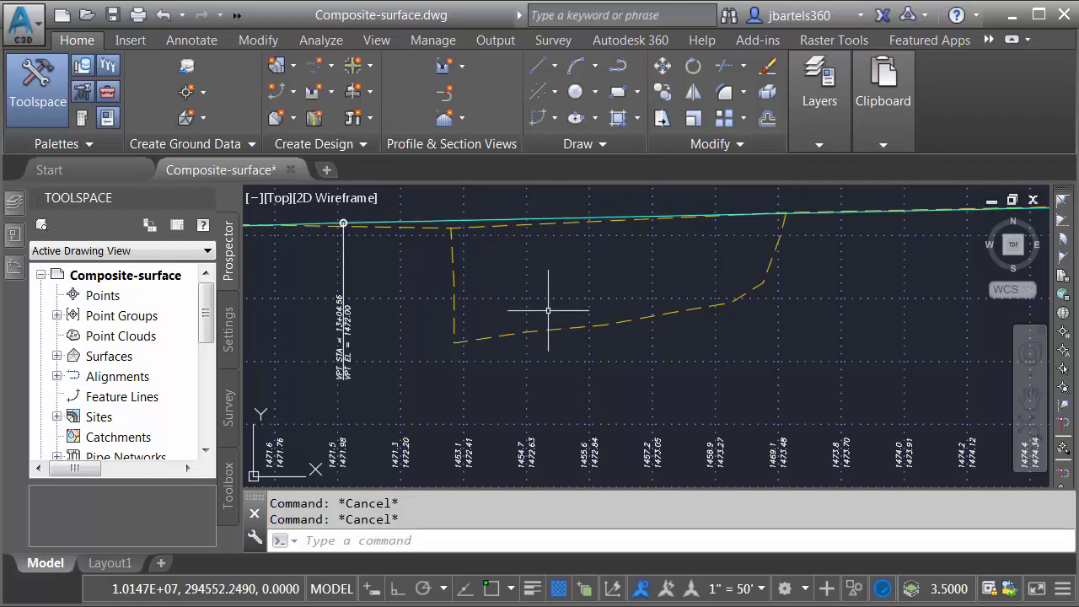
pyautogui.moveTo(548, 311)
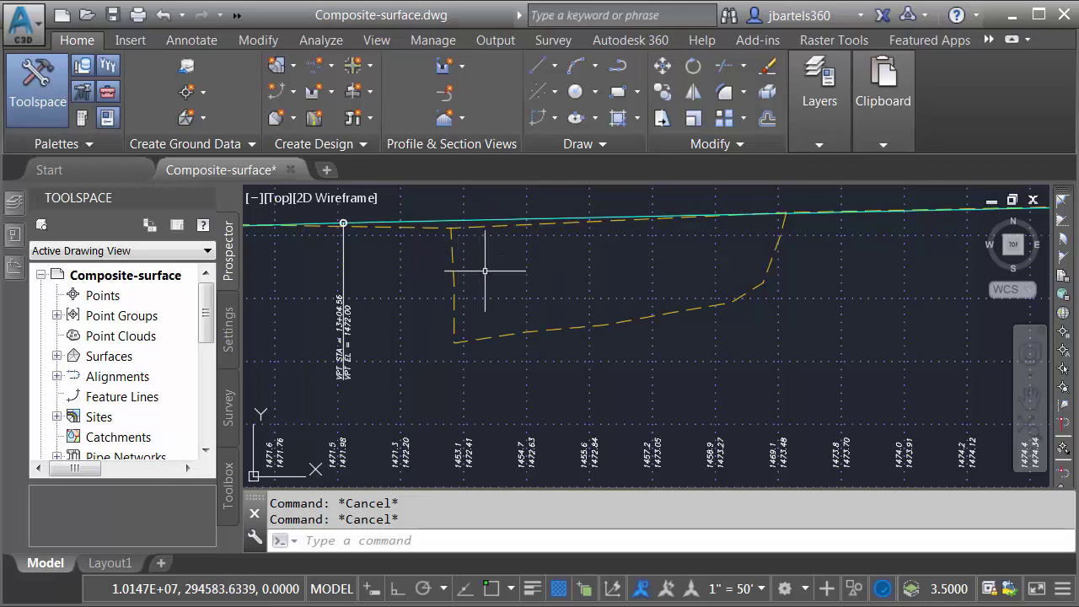
# - Create a TIN surface named Composite using the ADSK-CONT_TRI style on layer Z-SRF-Composite
pyautogui.click(202, 118)
pyautogui.click(253, 153)
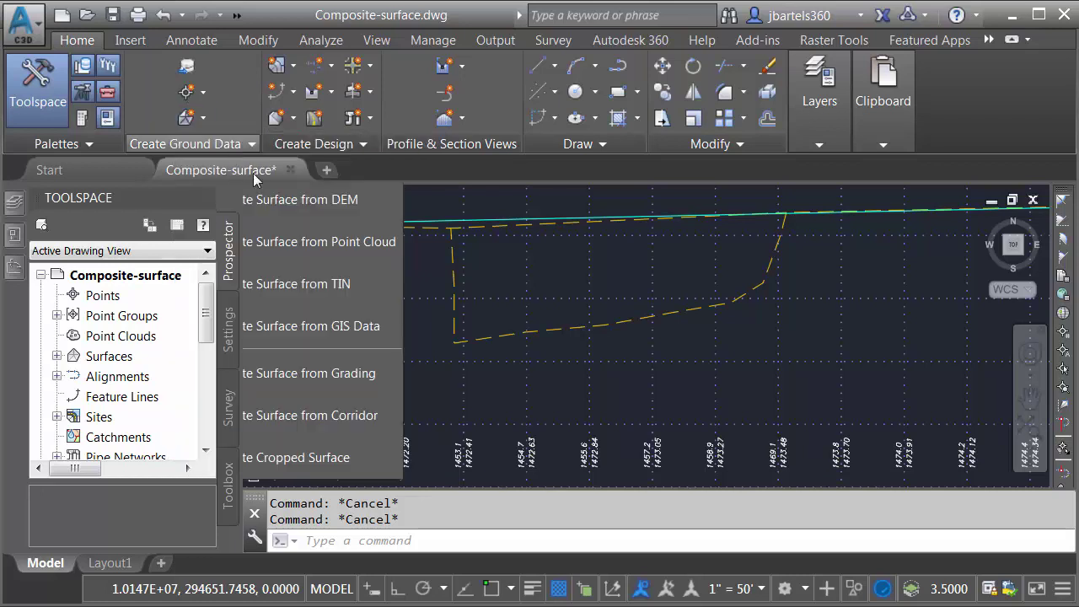
pyautogui.click(558, 233)
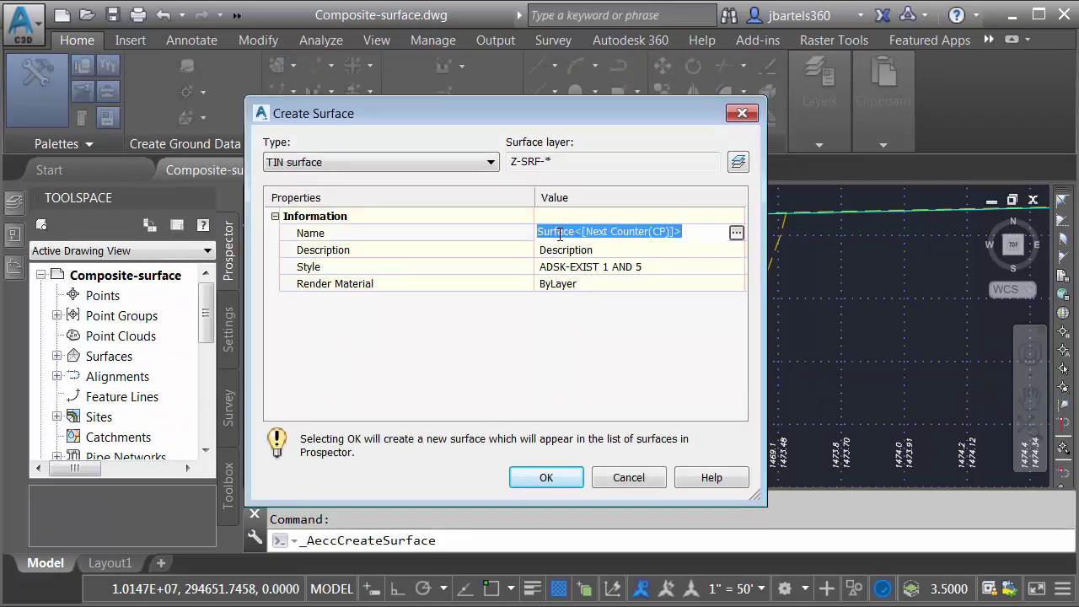
pyautogui.write('Composite')
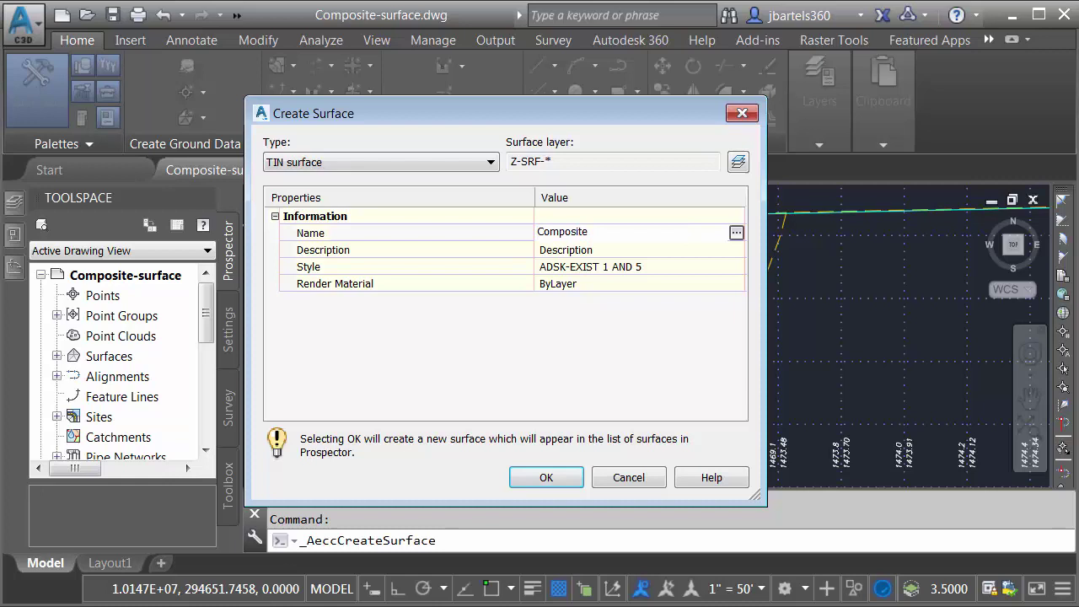
pyautogui.press('Return')
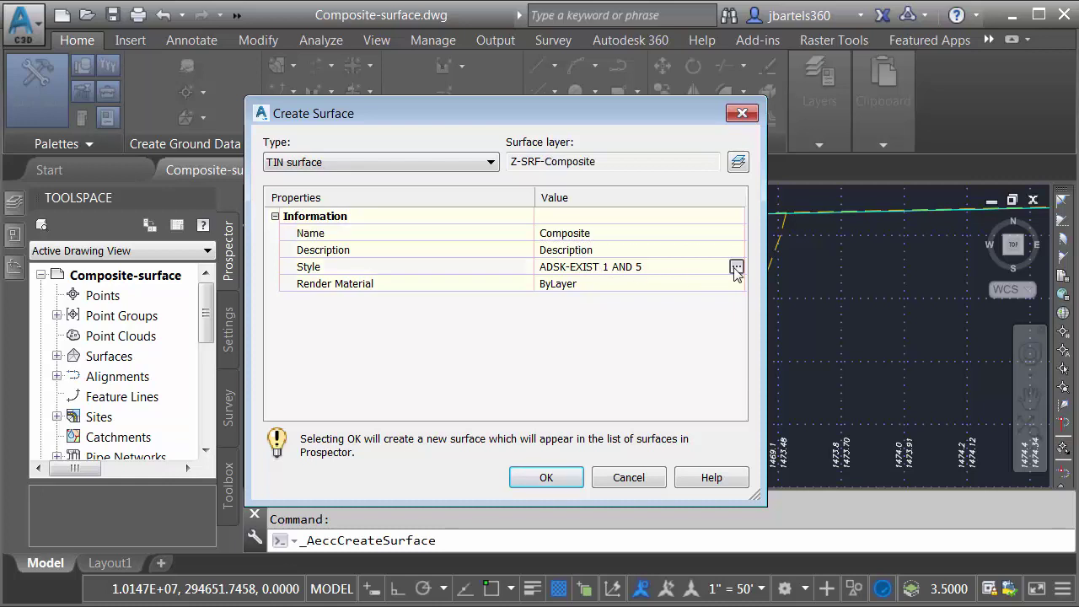
pyautogui.click(736, 267)
pyautogui.click(200, 166)
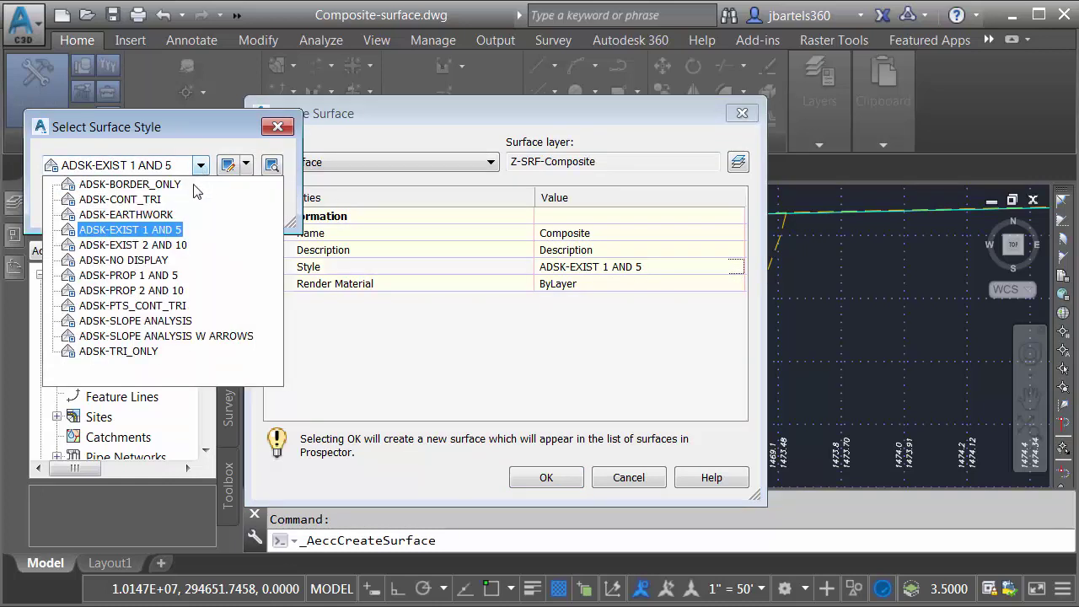
pyautogui.click(147, 204)
pyautogui.click(80, 203)
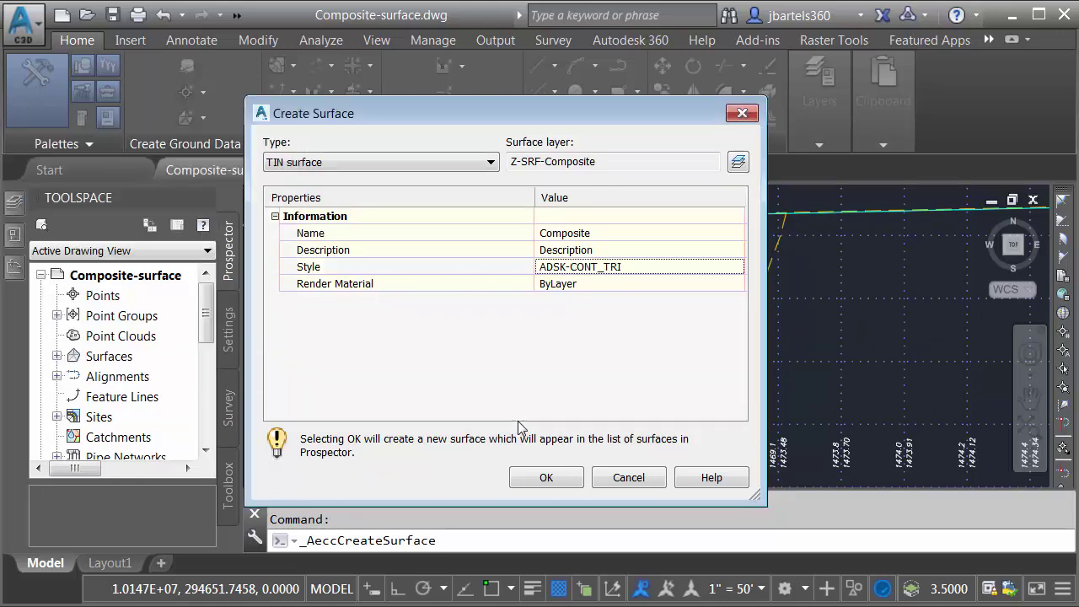
pyautogui.click(544, 477)
pyautogui.scroll(-4, 513, 361)
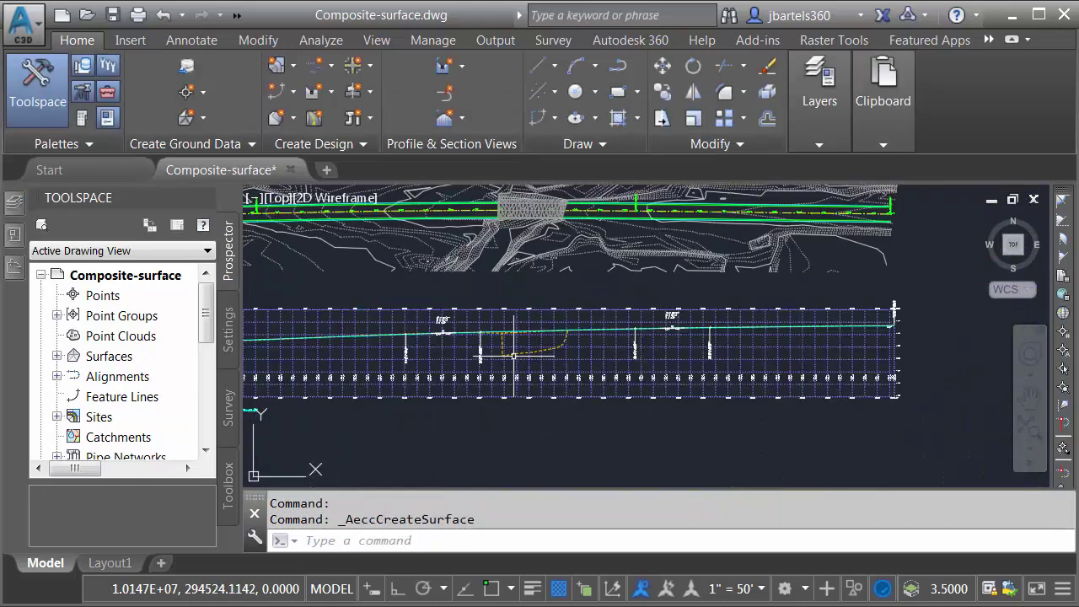
# - Enlarge the plan view and expand Surfaces > Composite > Definition in Prospector to reveal Edits
pyautogui.moveTo(513, 216)
pyautogui.mouseDown(button='middle')
pyautogui.moveTo(512, 337)
pyautogui.moveTo(505, 328)
pyautogui.mouseUp(button='middle')
pyautogui.scroll(2, 501, 320)
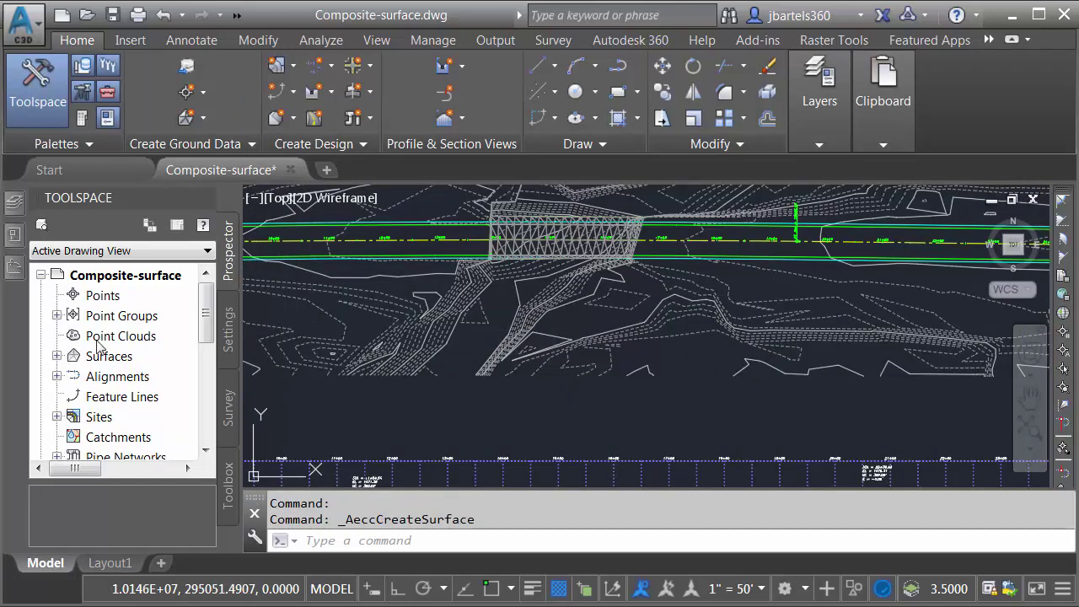
pyautogui.click(56, 357)
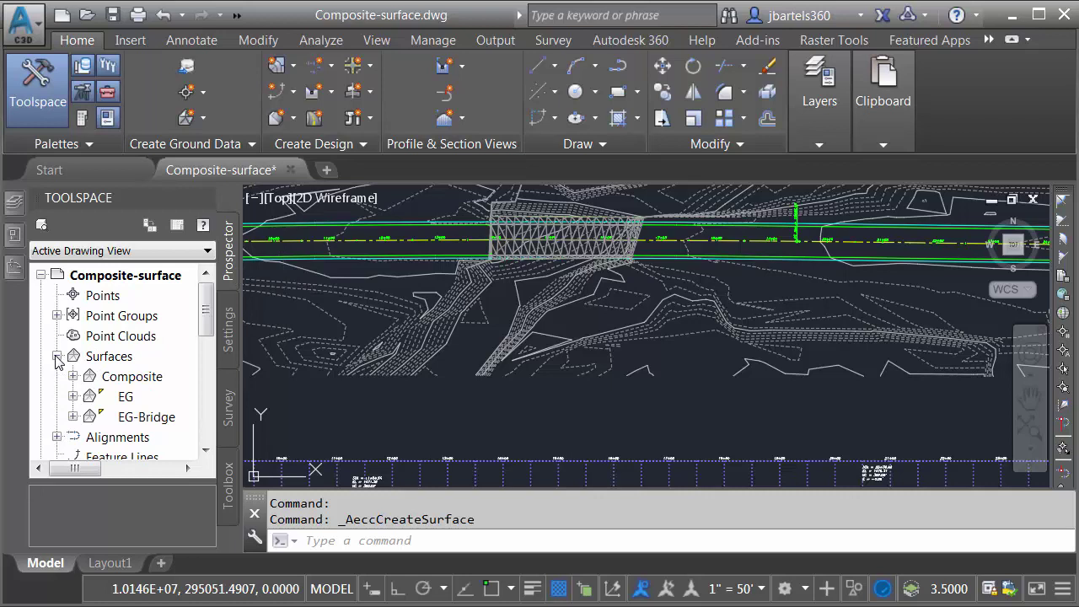
pyautogui.click(73, 377)
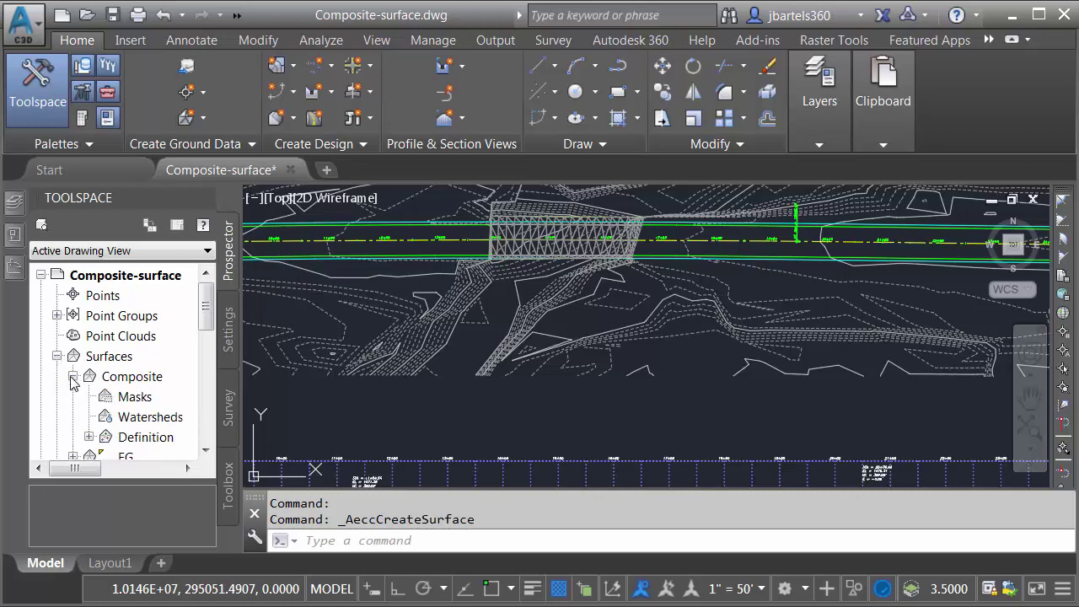
pyautogui.click(89, 437)
pyautogui.moveTo(210, 344); pyautogui.dragTo(291, 344)
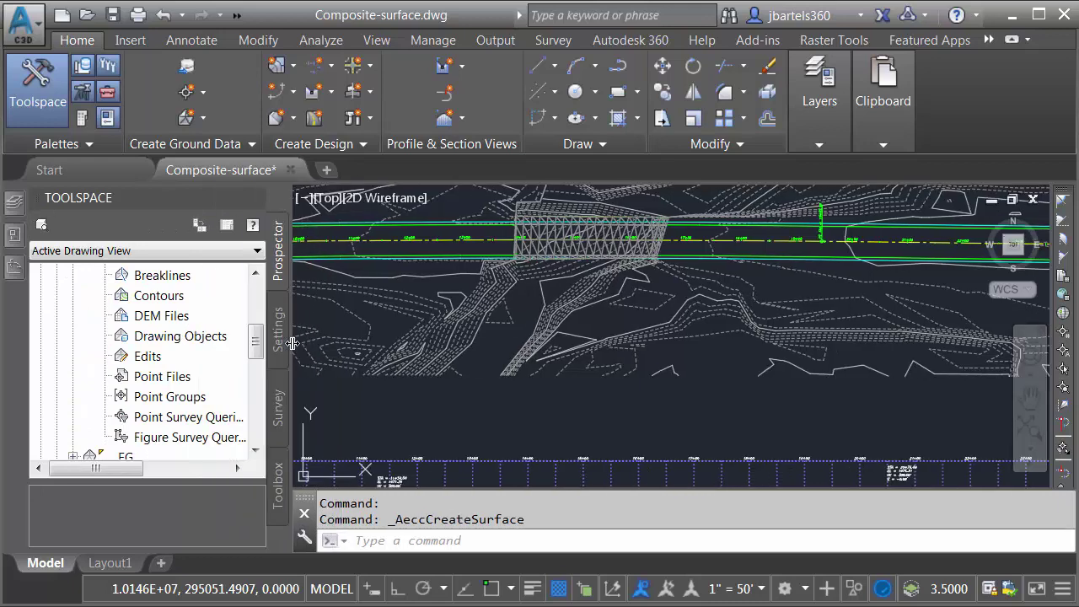
# - Paste the EG surface into the Composite surface's edits
pyautogui.rightClick(145, 361)
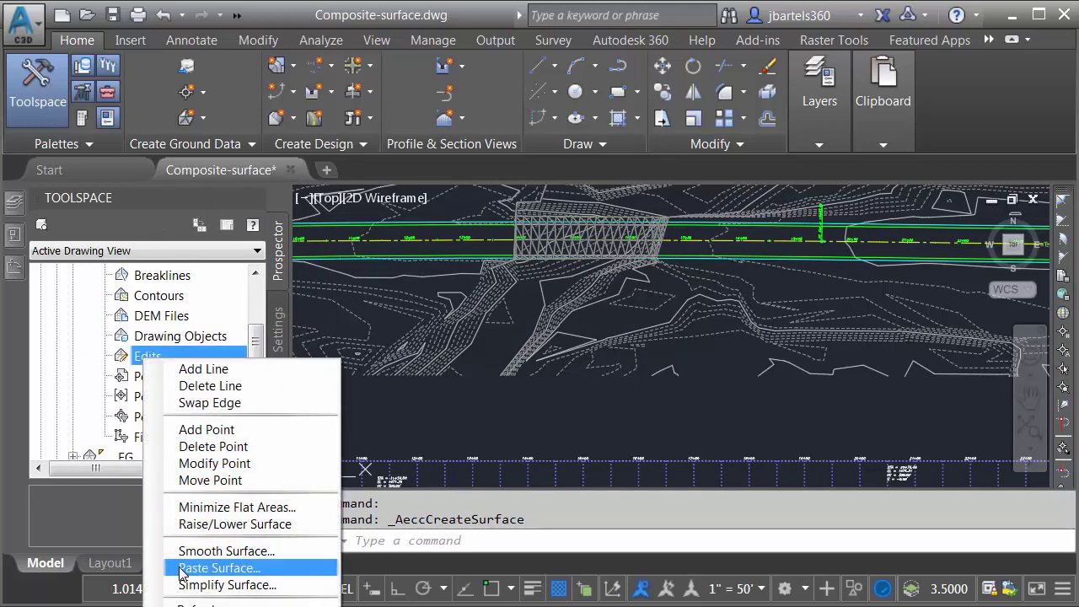
pyautogui.click(218, 568)
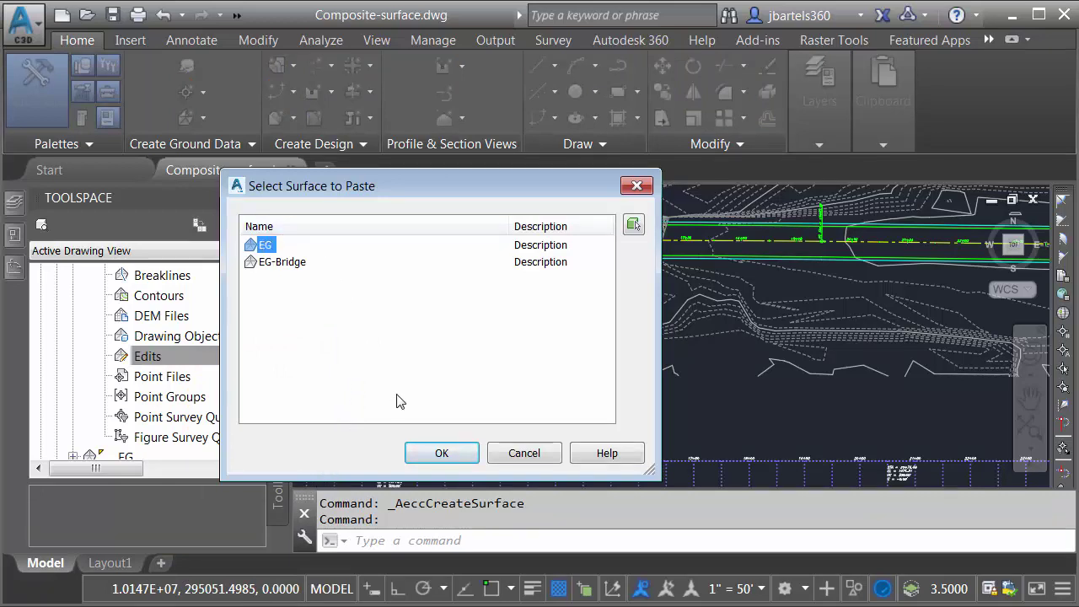
pyautogui.click(422, 454)
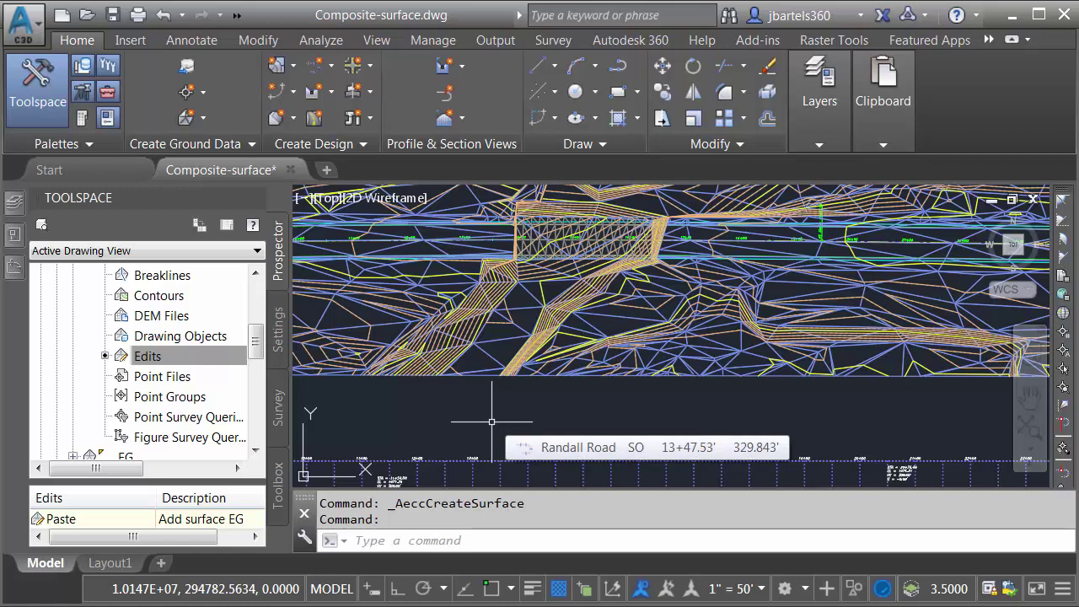
# - Start a second Paste Surface on Composite and choose EG-Bridge
pyautogui.click(149, 357)
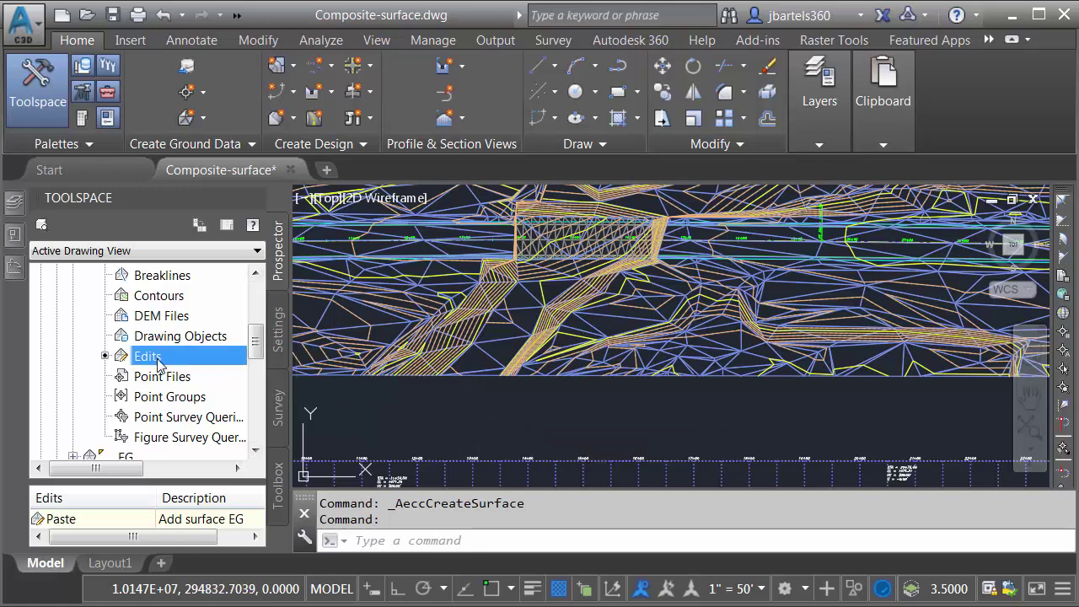
pyautogui.rightClick(151, 358)
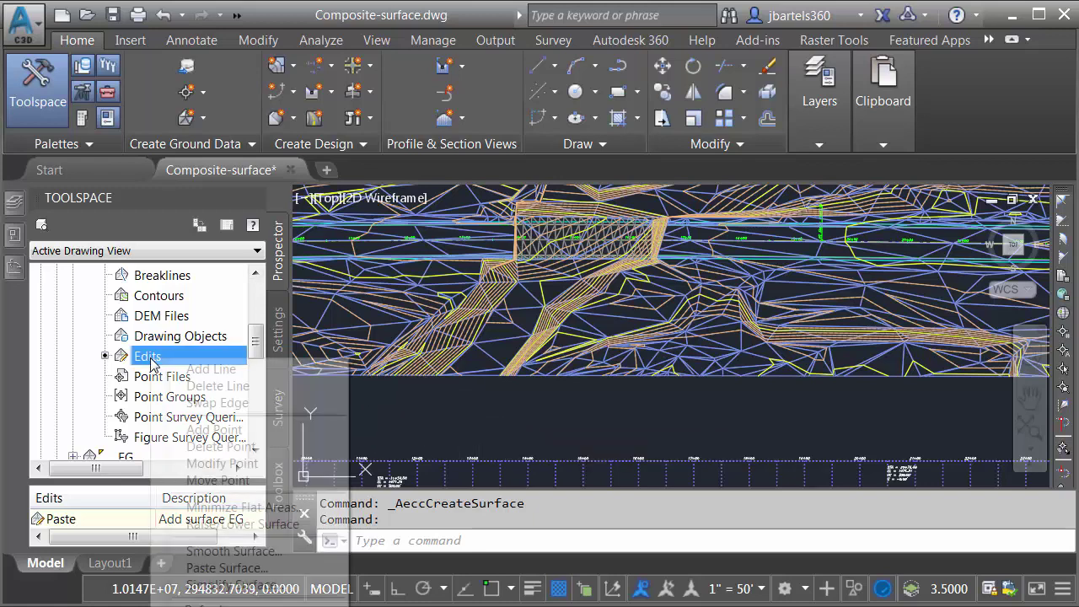
pyautogui.click(207, 567)
pyautogui.click(282, 263)
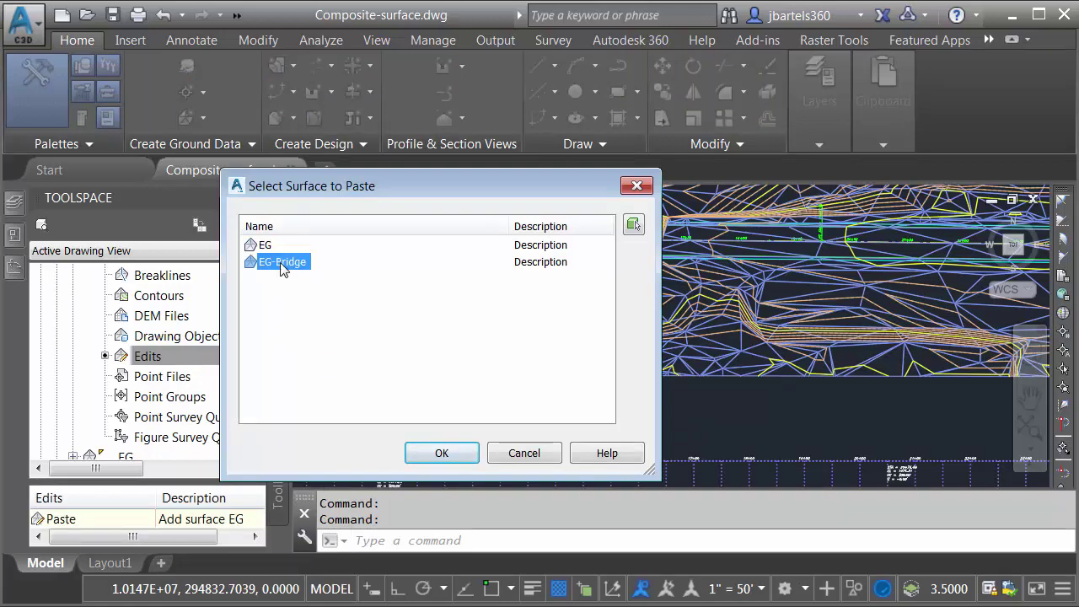
pyautogui.click(426, 452)
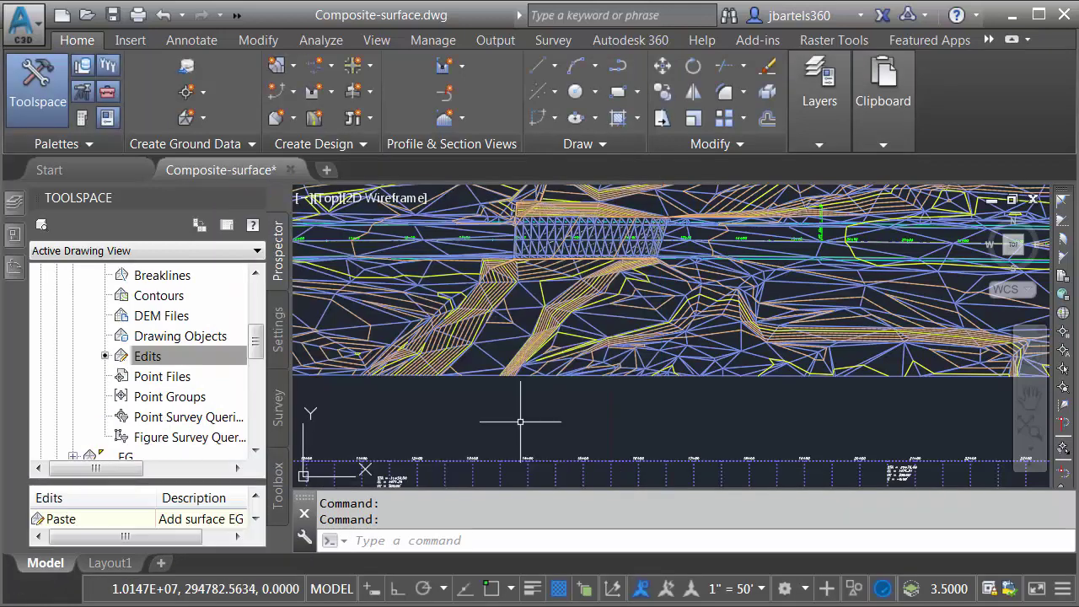
pyautogui.click(520, 328)
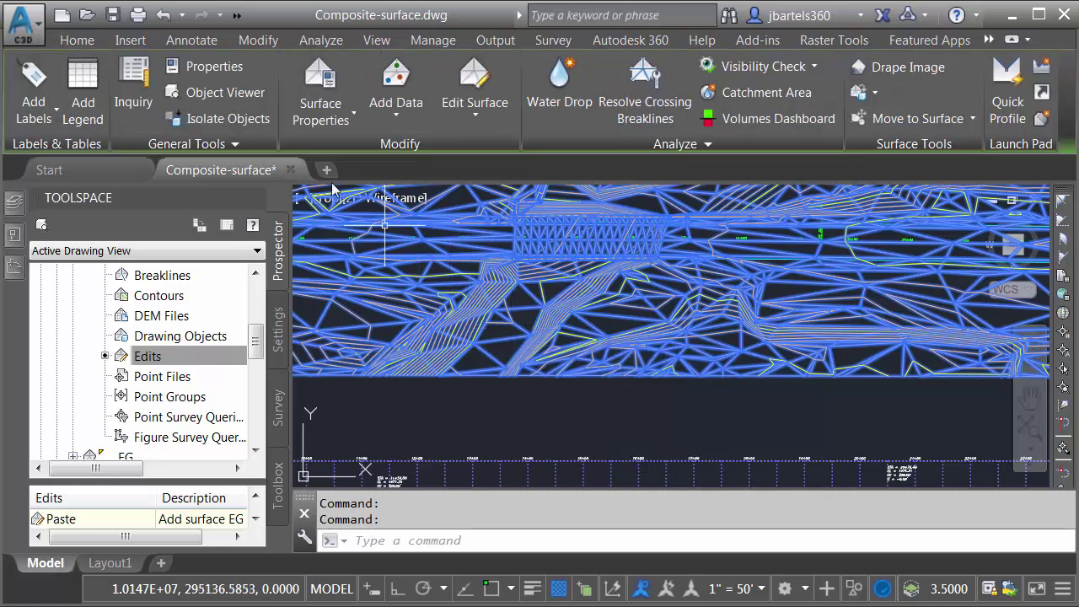
pyautogui.click(225, 92)
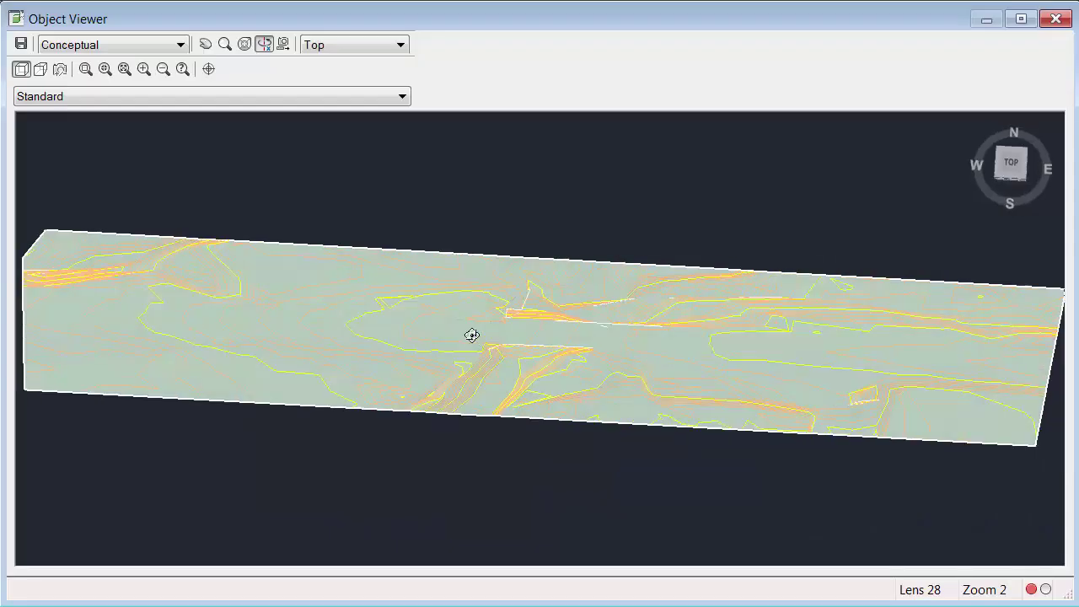
pyautogui.moveTo(470, 334); pyautogui.dragTo(533, 280)
pyautogui.scroll(8, 533, 280)
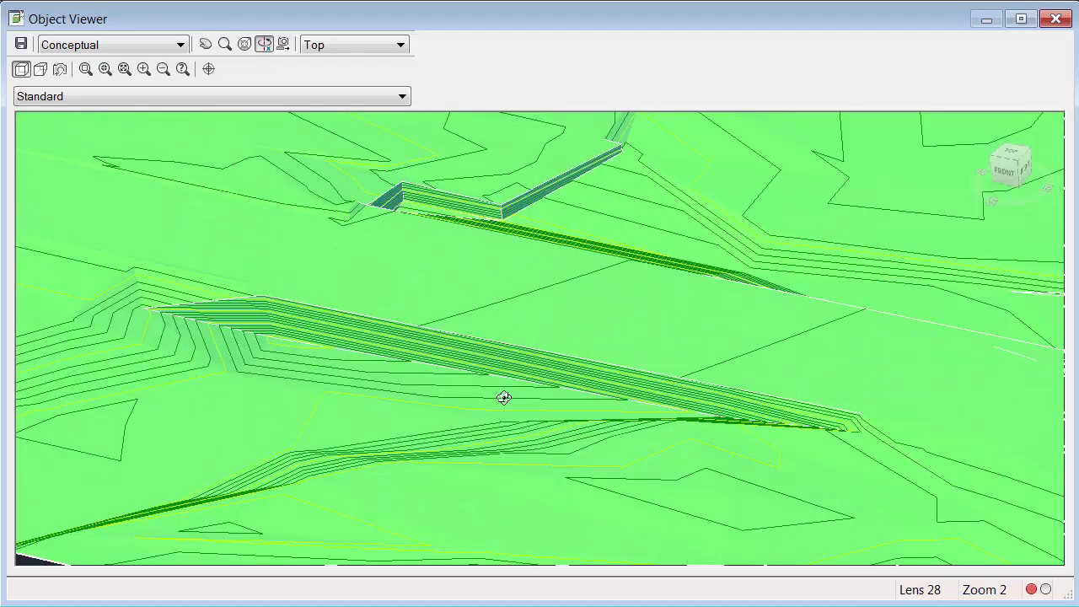
pyautogui.moveTo(504, 395); pyautogui.dragTo(373, 330)
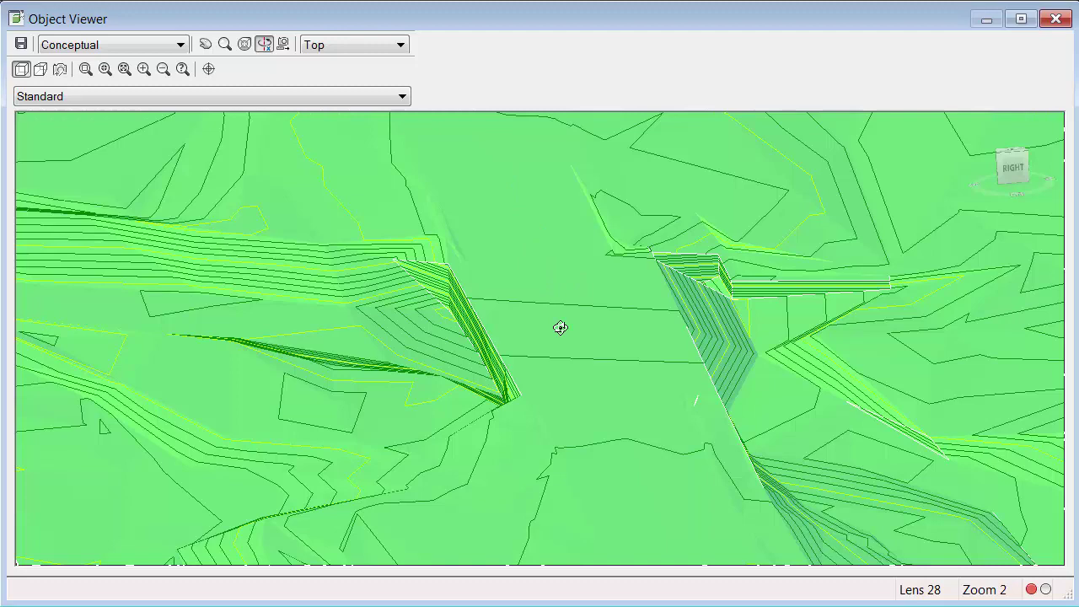
pyautogui.click(1054, 18)
pyautogui.press('Escape')
pyautogui.press('Escape')
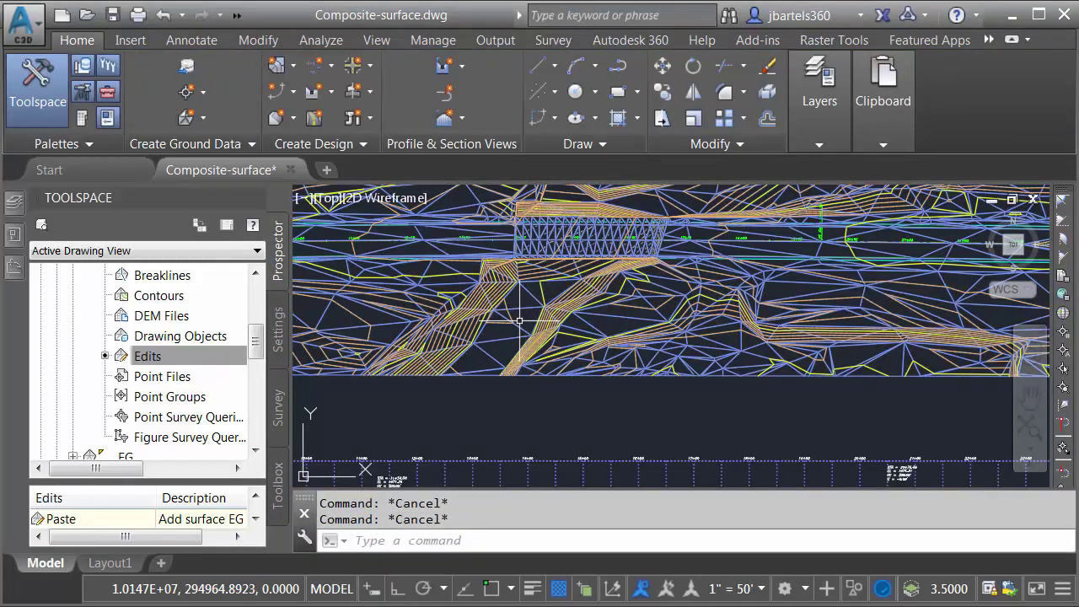
pyautogui.moveTo(521, 311); pyautogui.dragTo(504, 361, button='middle')
pyautogui.moveTo(503, 361)
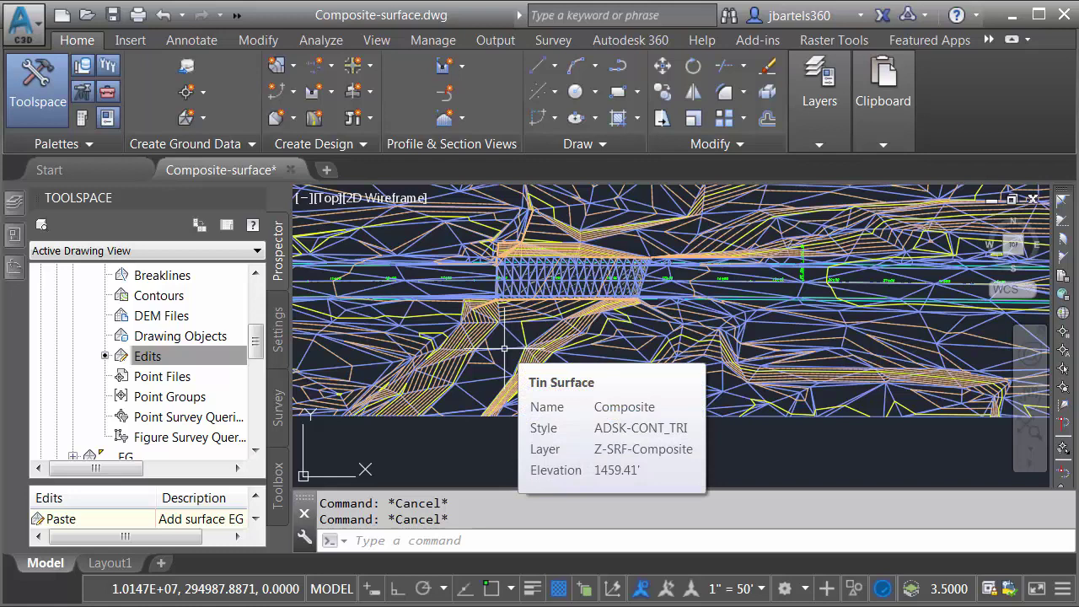
pyautogui.click(503, 347)
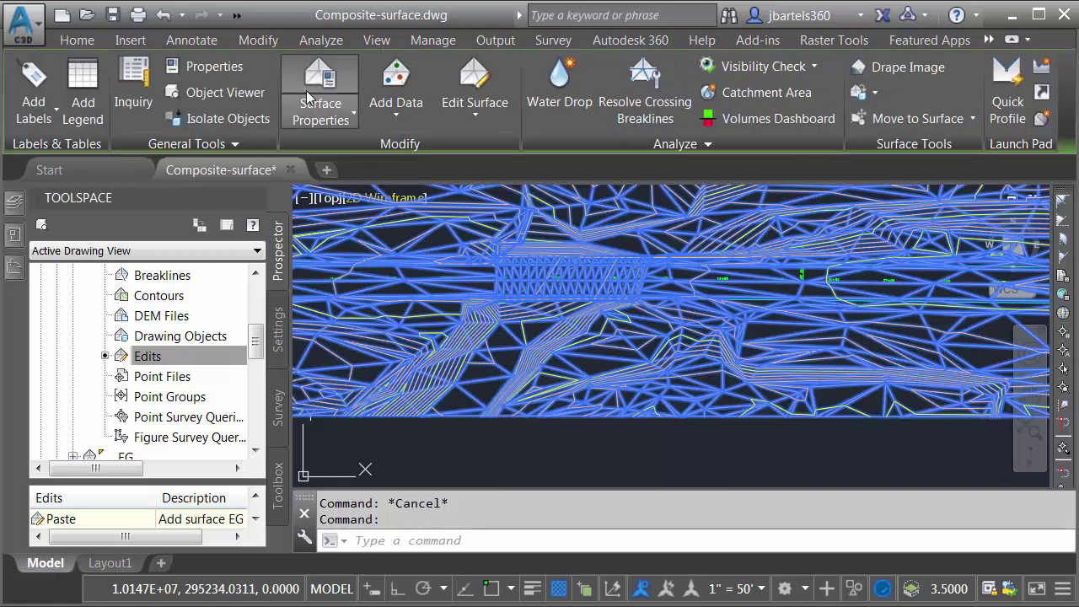
pyautogui.click(317, 79)
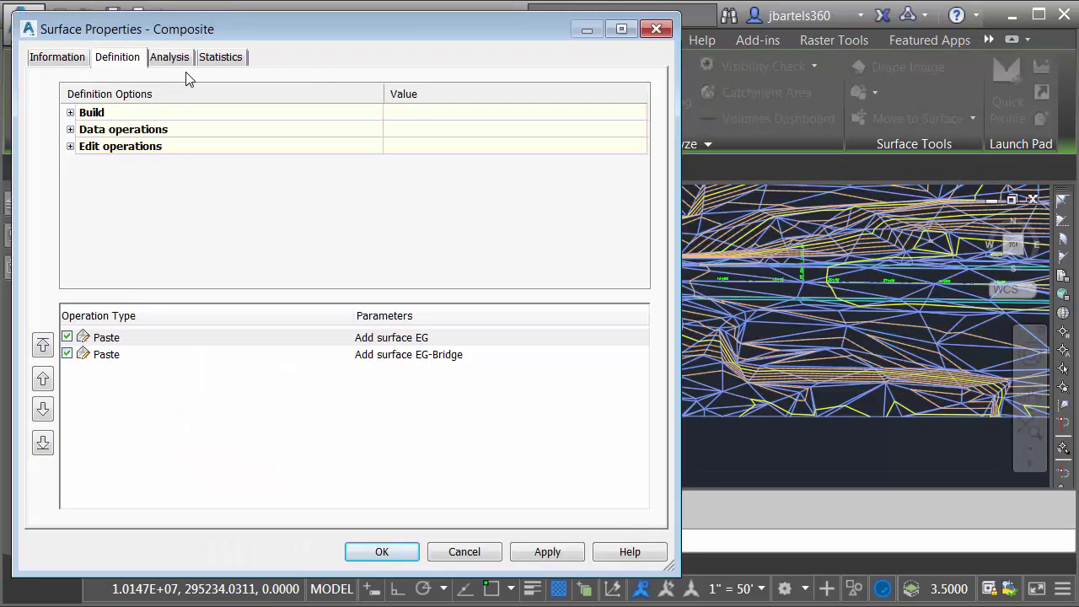
pyautogui.click(106, 358)
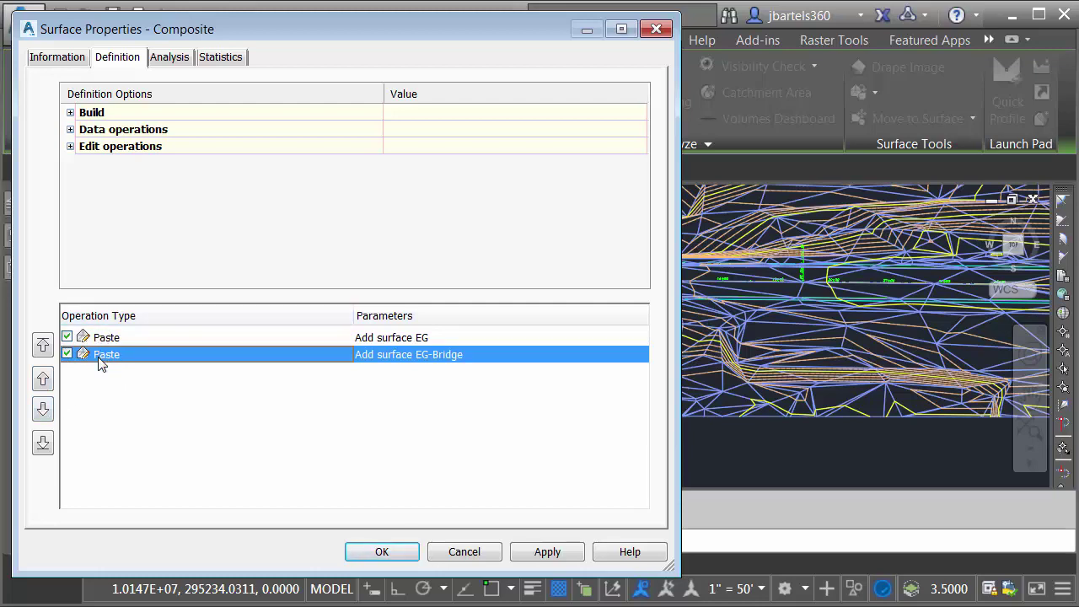
pyautogui.click(465, 552)
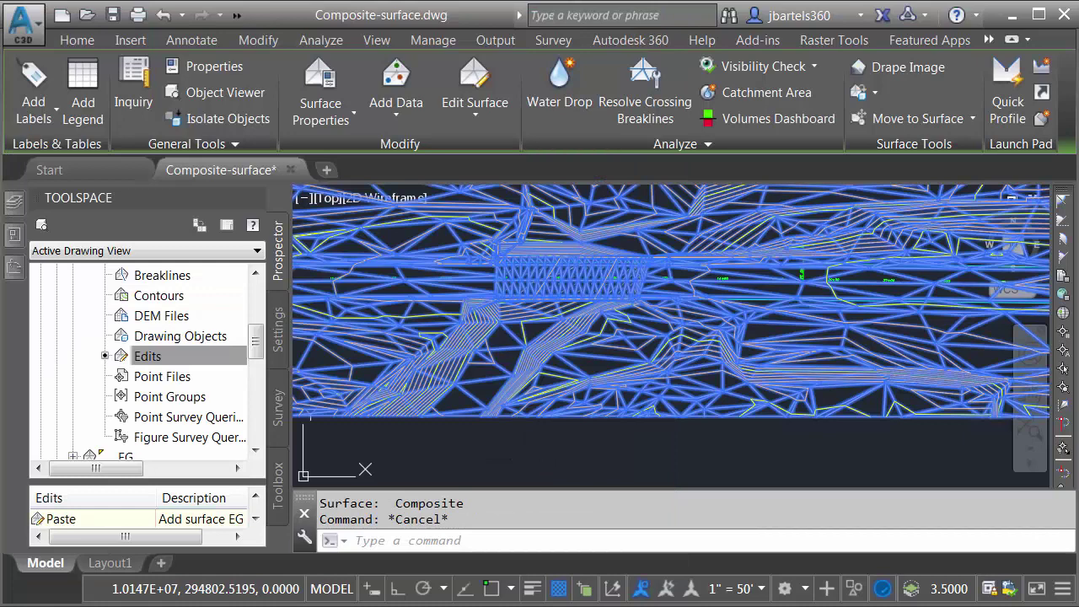
# - Switch the Composite surface's style to ADSK-NO DISPLAY so it is hidden
pyautogui.press('Escape')
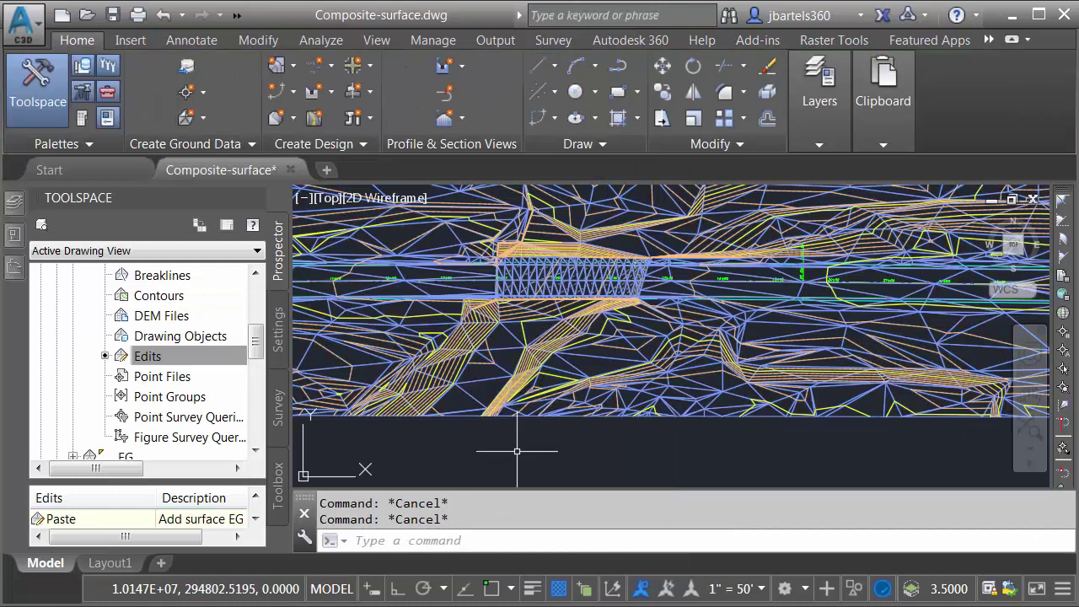
pyautogui.click(483, 375)
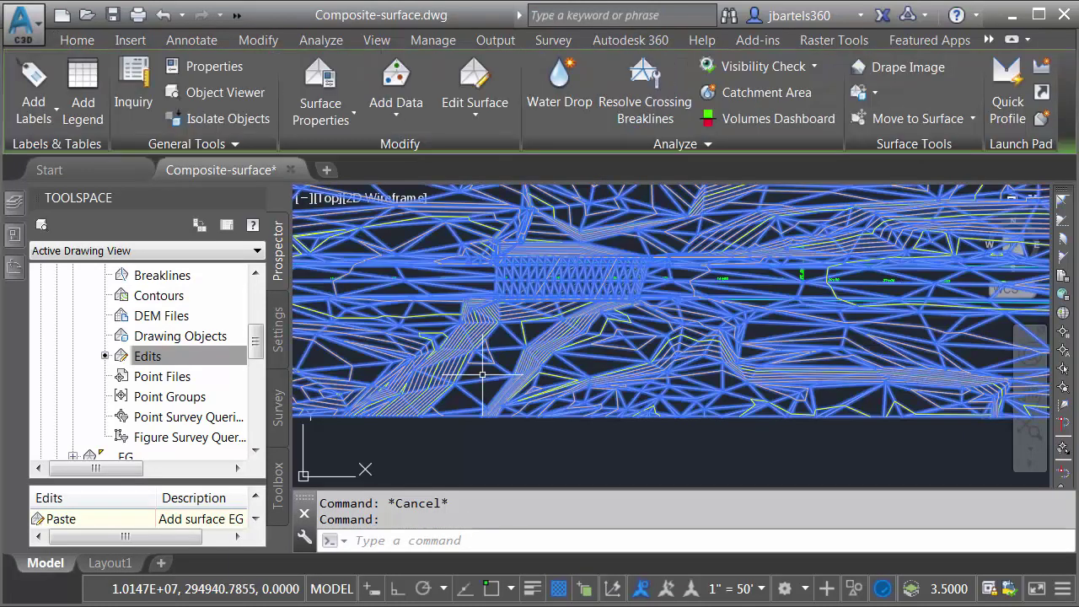
pyautogui.moveTo(482, 374)
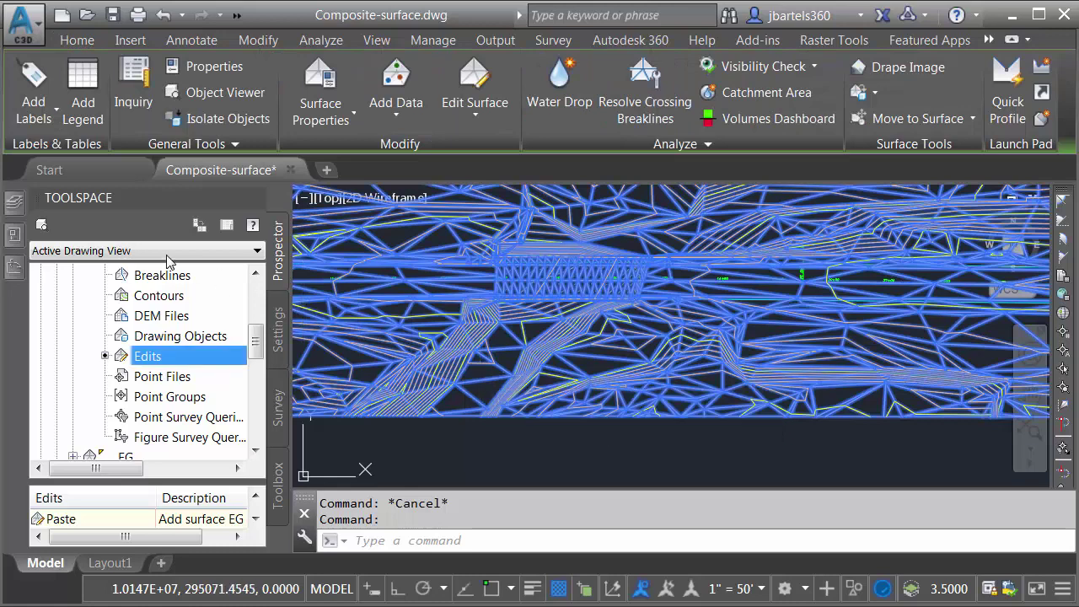
pyautogui.moveTo(14, 235)
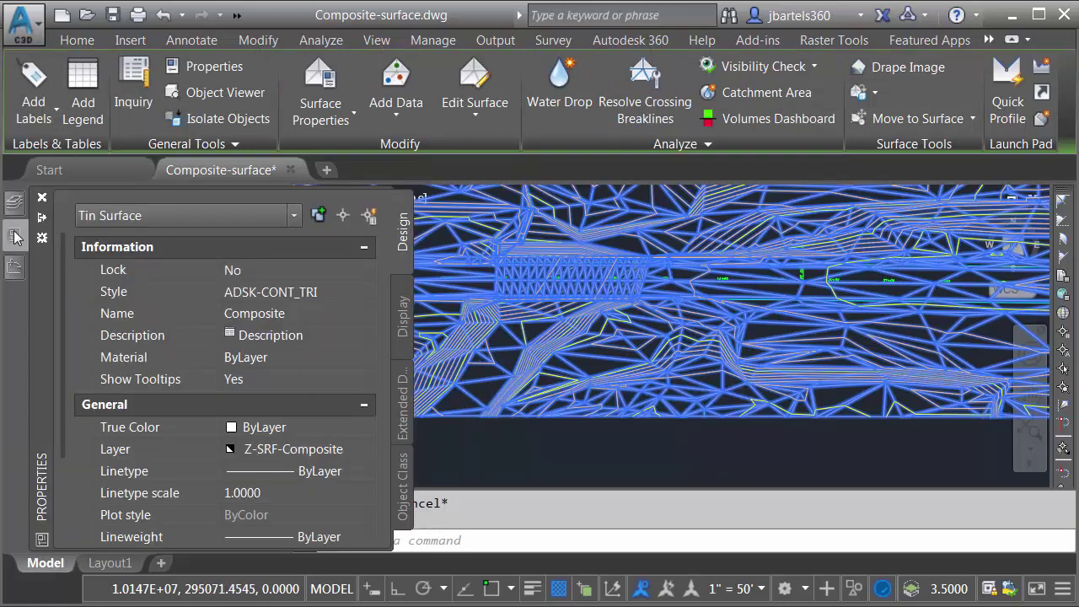
pyautogui.click(253, 292)
pyautogui.click(364, 292)
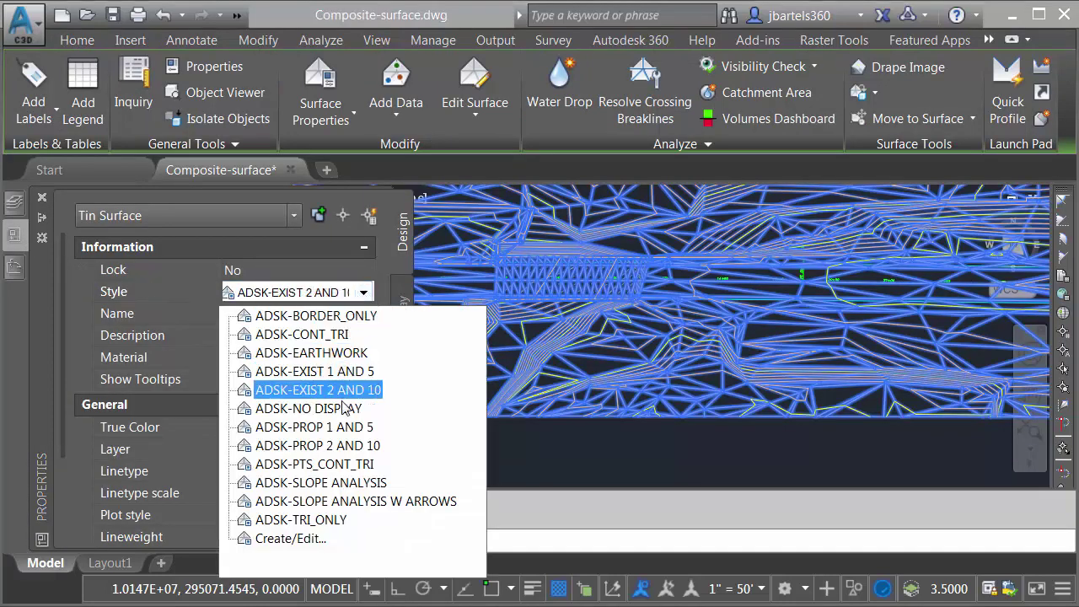
pyautogui.click(307, 408)
pyautogui.press('Escape')
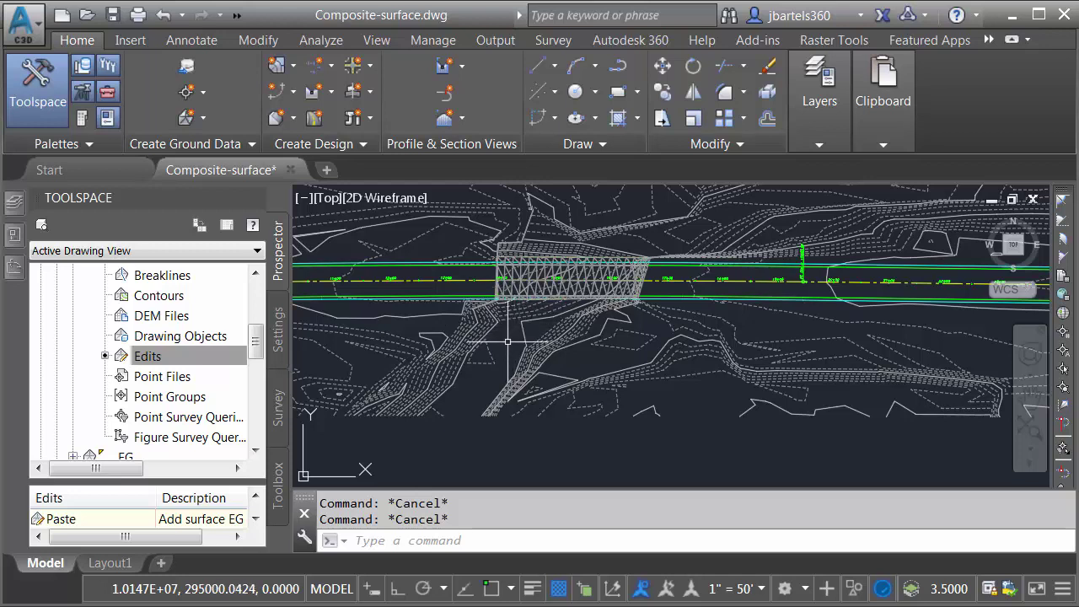
# - Sample a Randall Road profile from the Composite surface, 0+00.00' to 29+68.57', into the profile view
pyautogui.moveTo(508, 341)
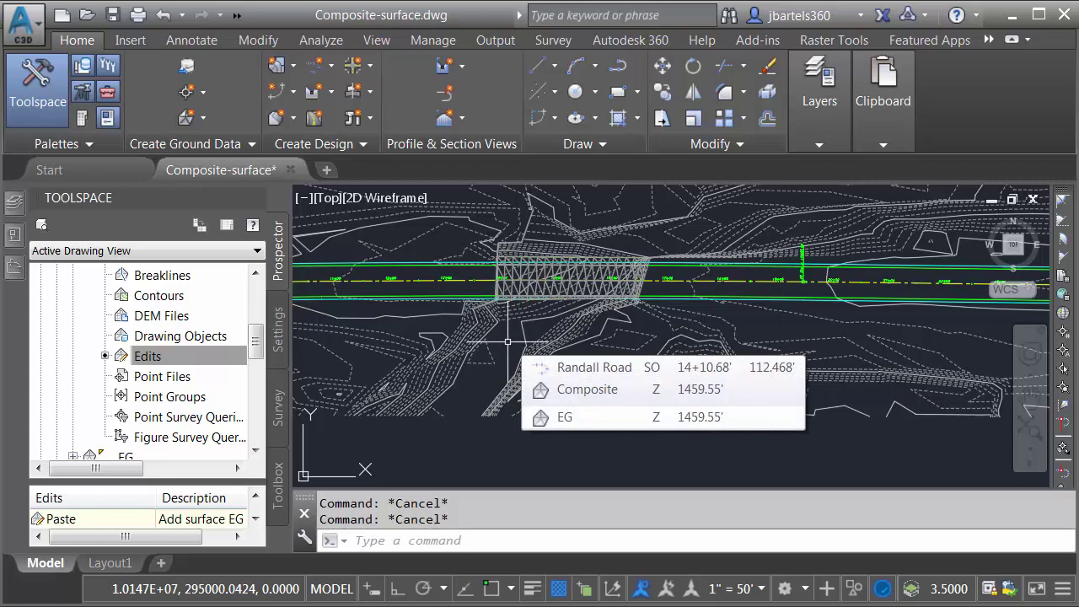
pyautogui.moveTo(485, 379)
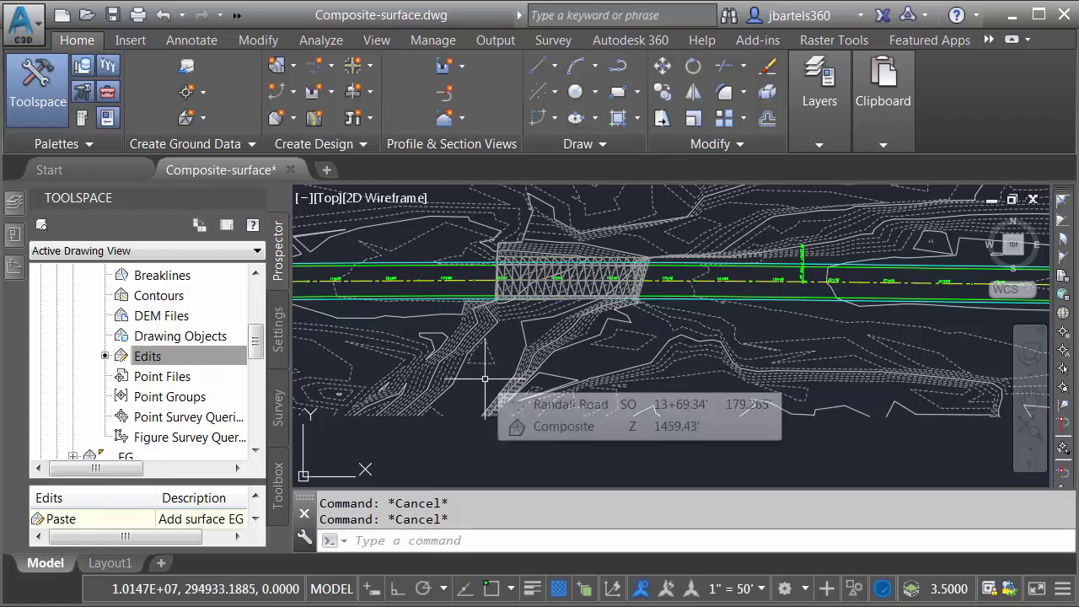
pyautogui.click(485, 280)
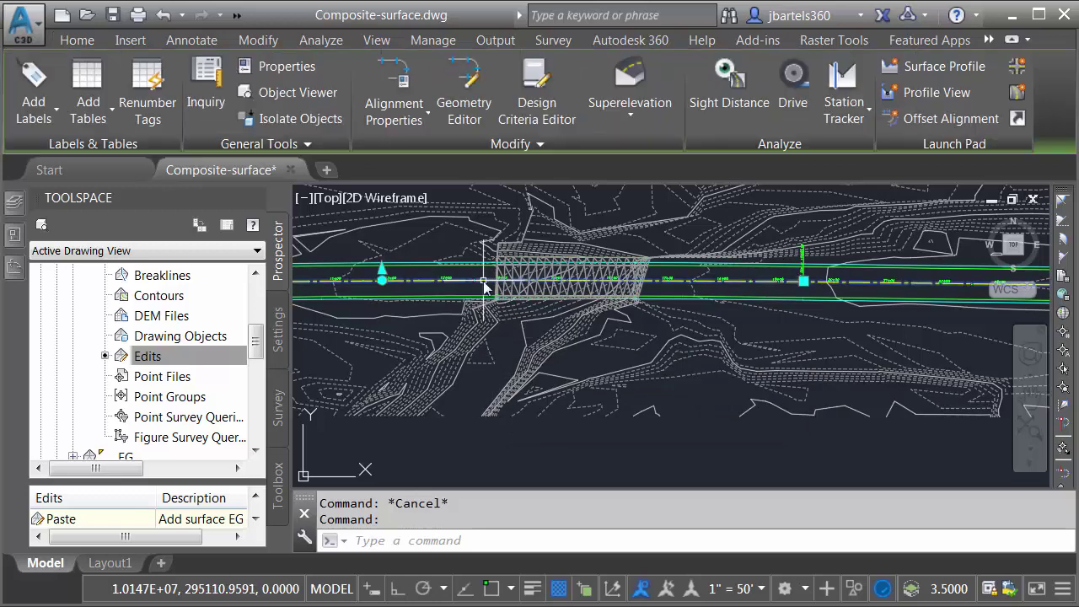
pyautogui.click(920, 67)
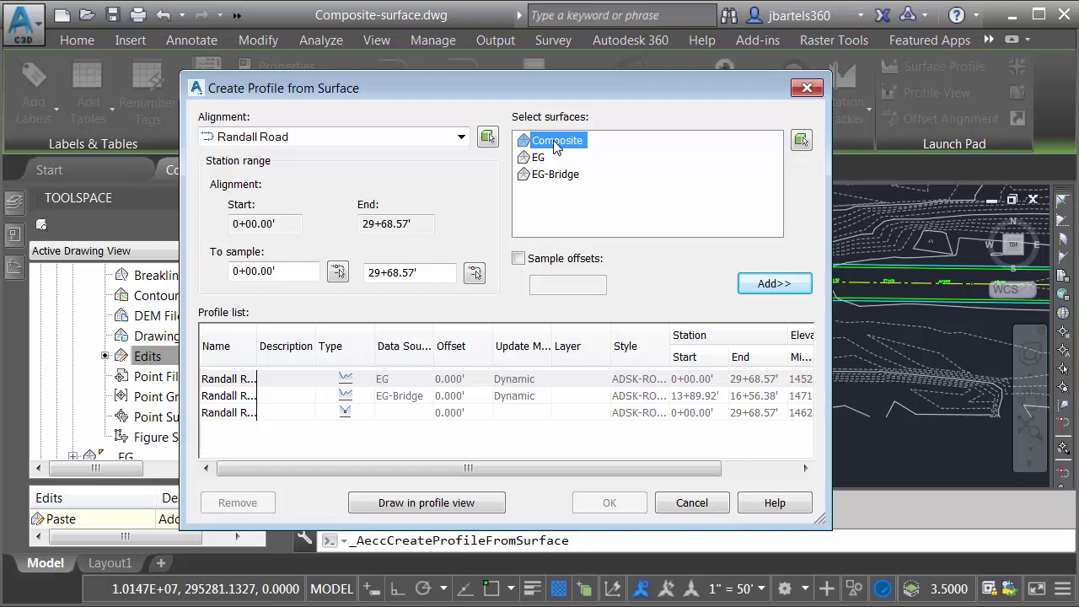
pyautogui.click(756, 284)
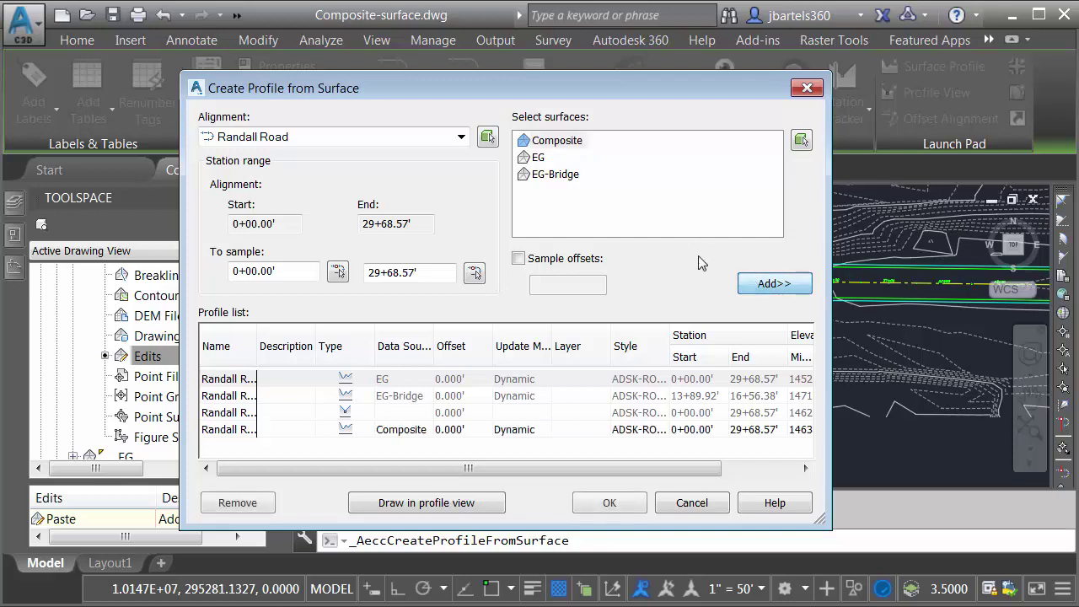
pyautogui.click(610, 503)
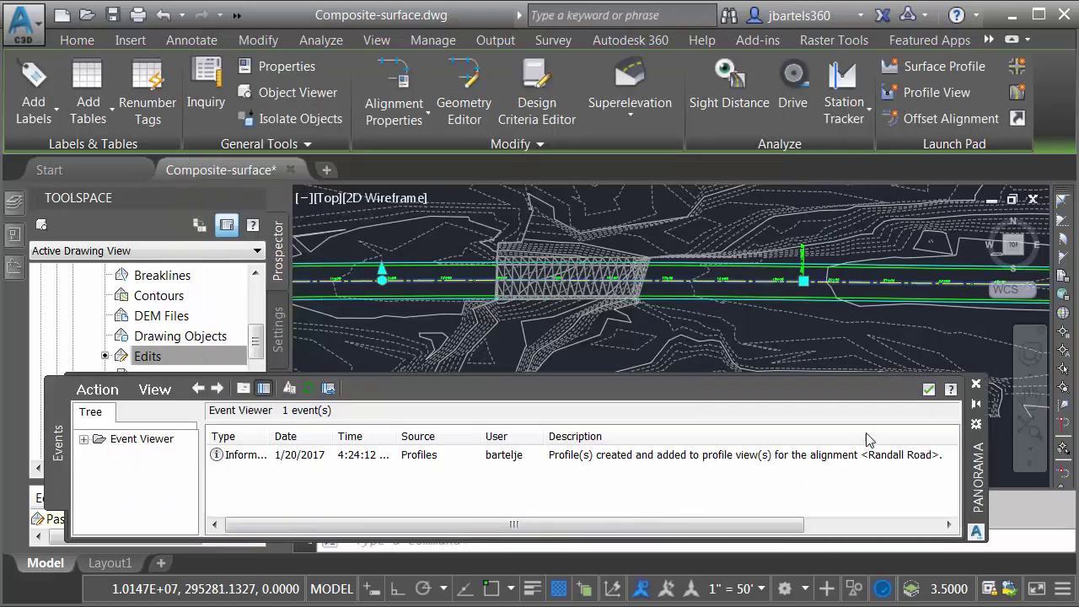
pyautogui.click(928, 389)
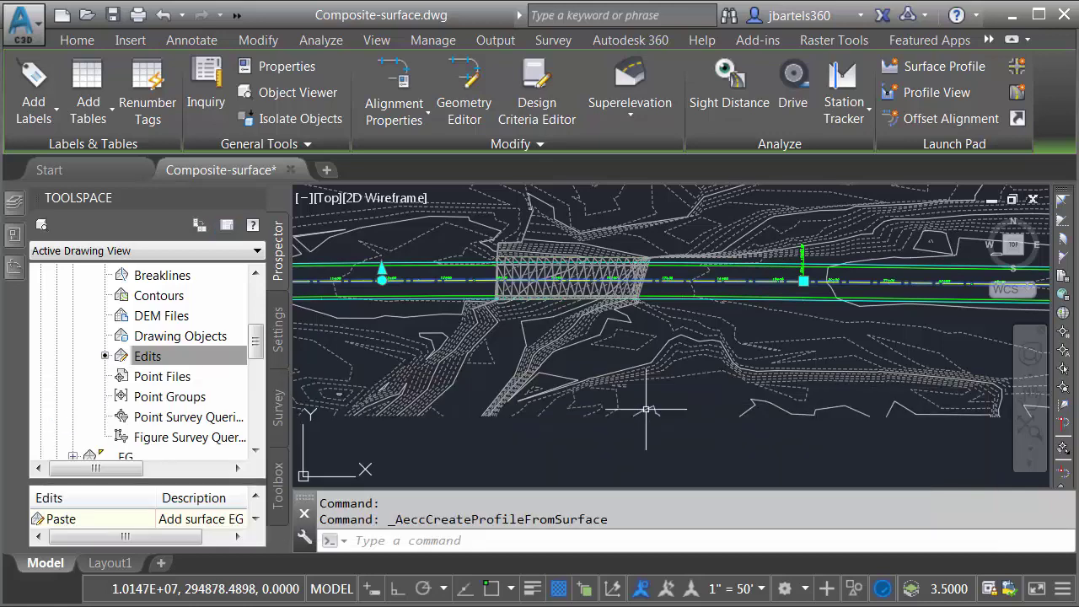
pyautogui.scroll(-4, 564, 383)
pyautogui.scroll(6, 565, 383)
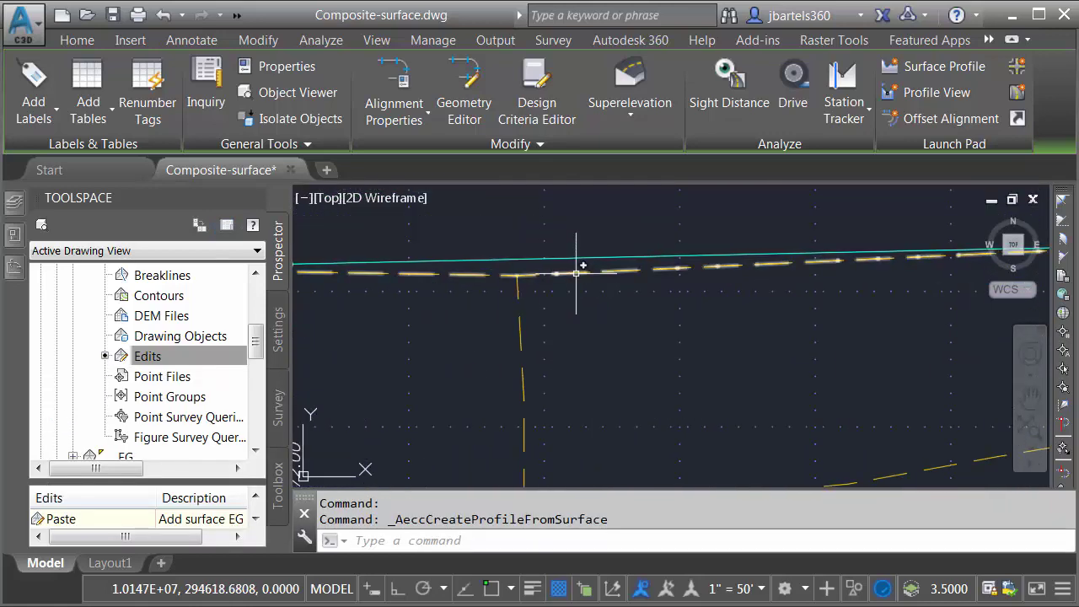
pyautogui.moveTo(576, 273)
pyautogui.press('Escape')
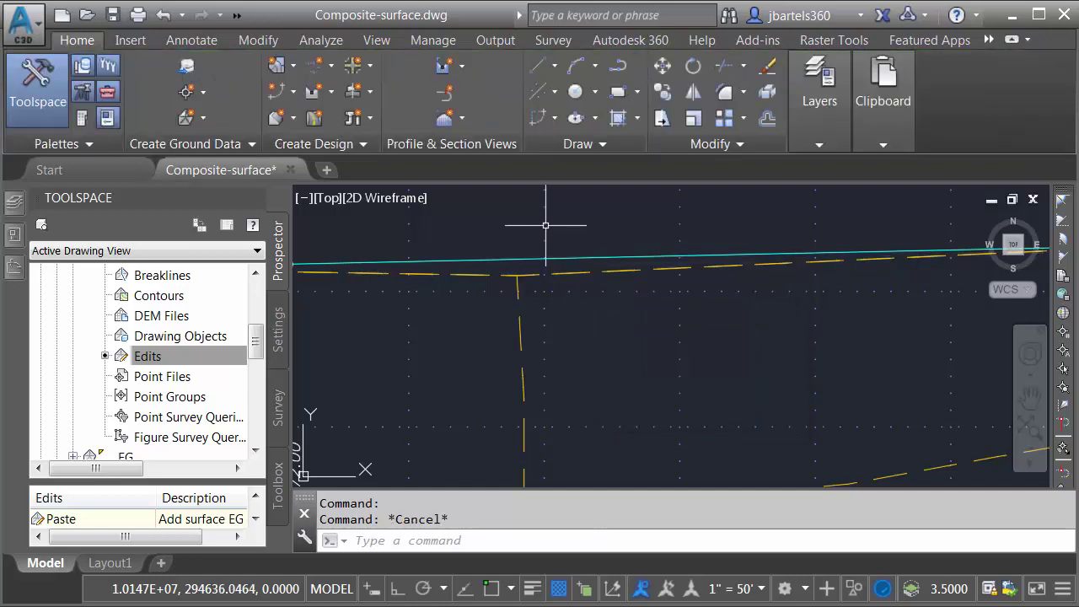
# - Turn off drawing of the Randall Road Composite profile in the Randall Road profile view
pyautogui.click(553, 231)
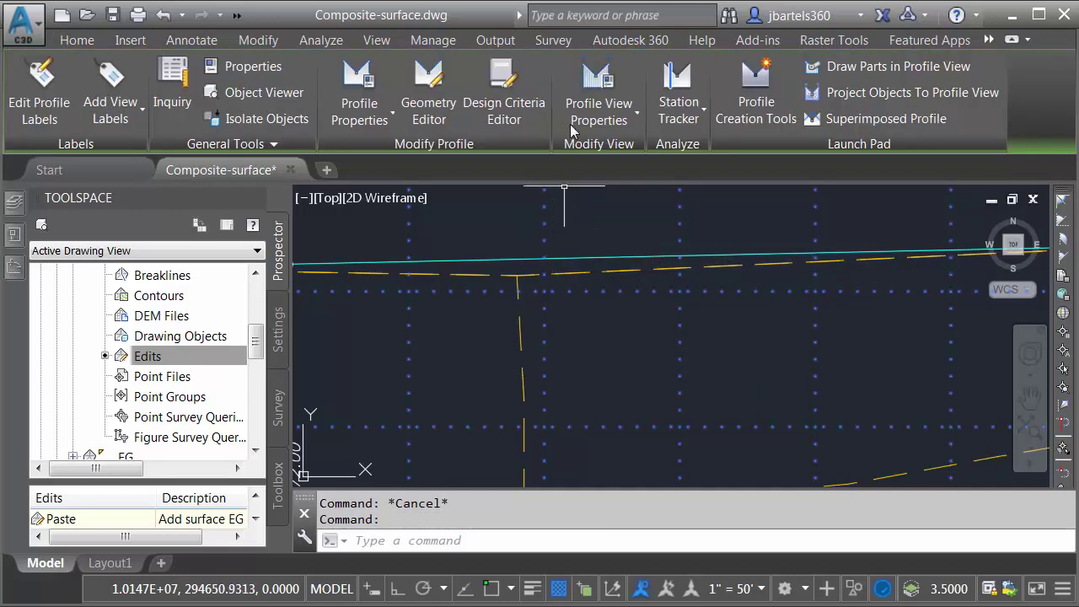
pyautogui.click(590, 78)
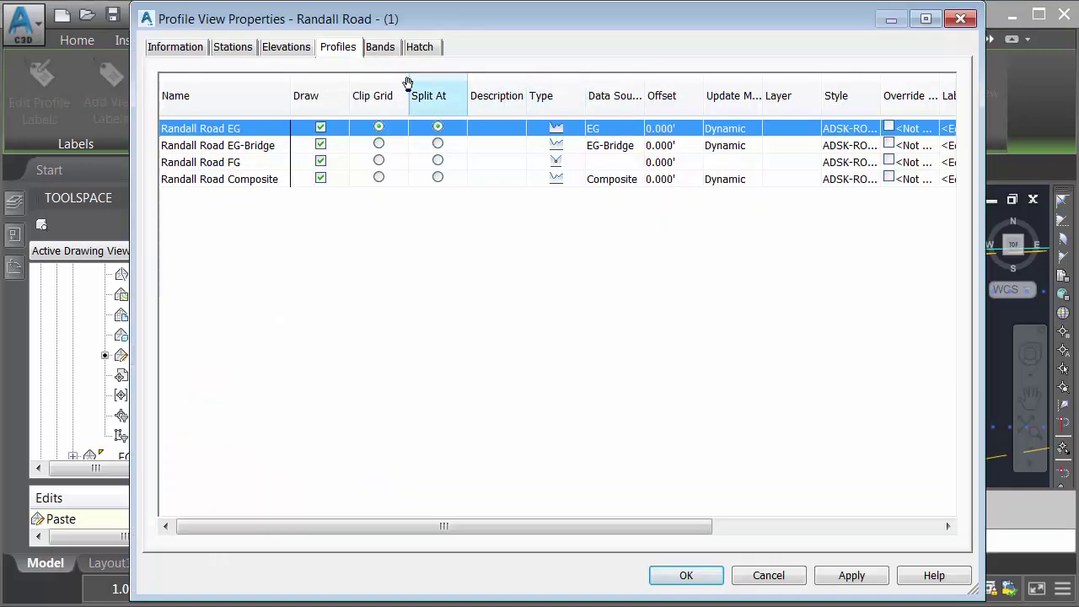
pyautogui.click(320, 179)
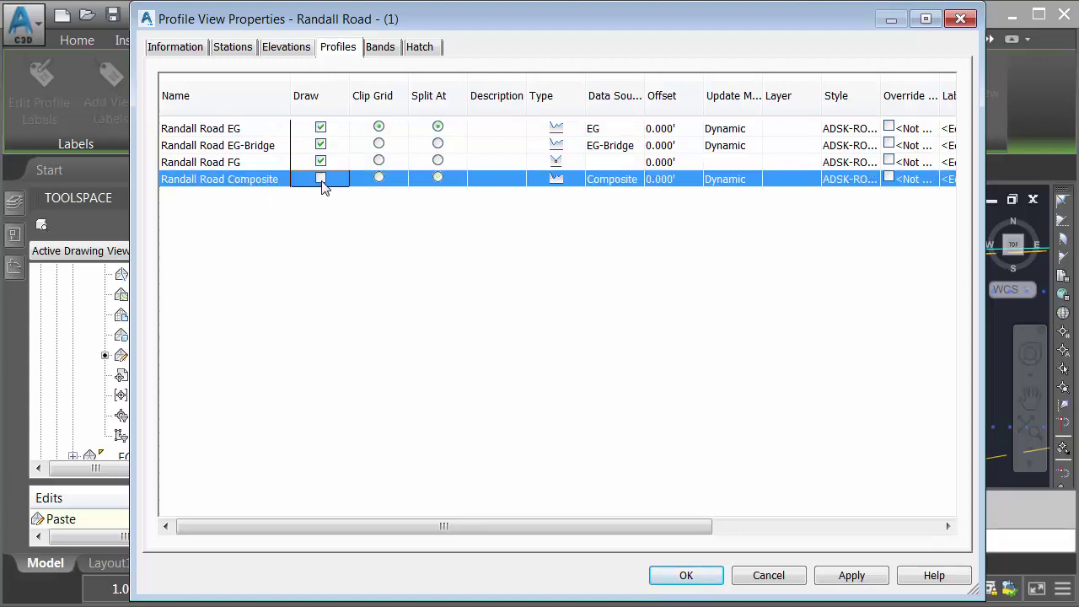
pyautogui.click(670, 580)
pyautogui.scroll(3, 556, 344)
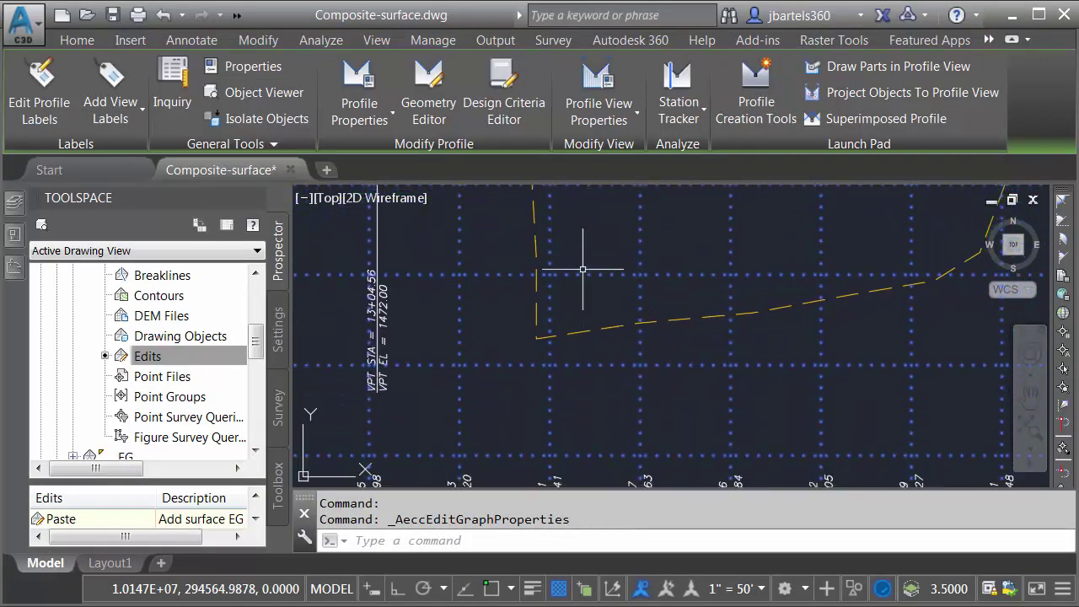
# - Set the data band's Profile1 to Randall Road Composite, keeping Profile2 as Randall Road FG
pyautogui.scroll(3, 581, 371)
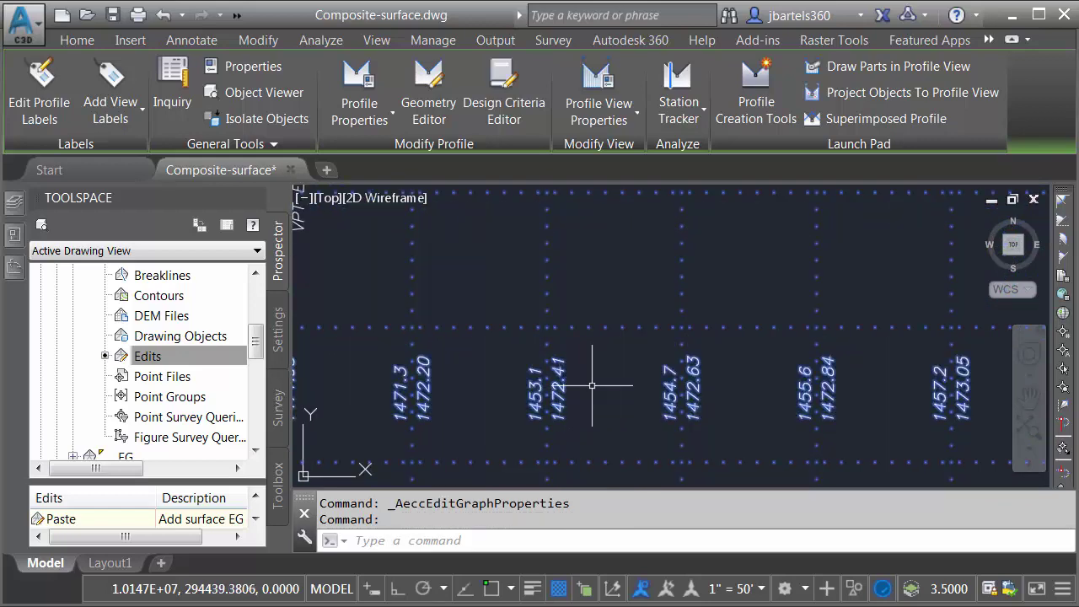
pyautogui.click(593, 80)
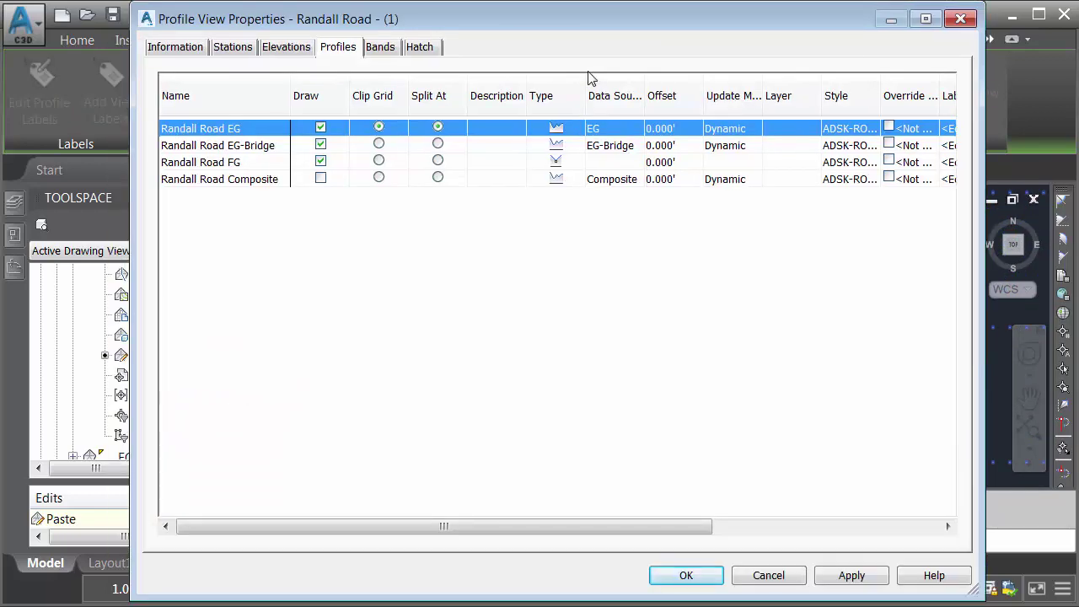
pyautogui.click(380, 49)
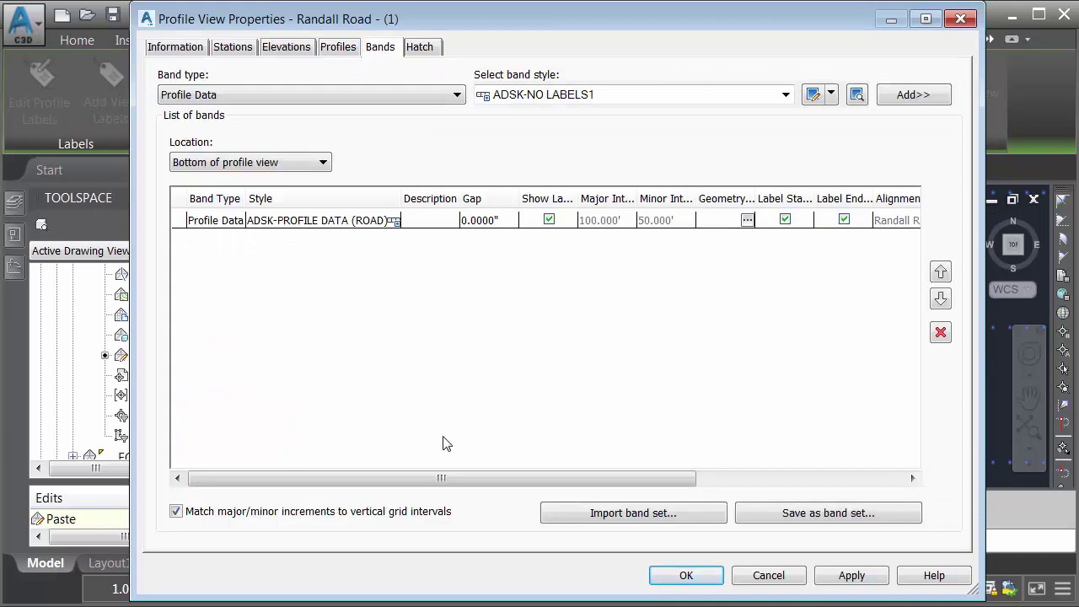
pyautogui.moveTo(463, 478); pyautogui.dragTo(633, 494)
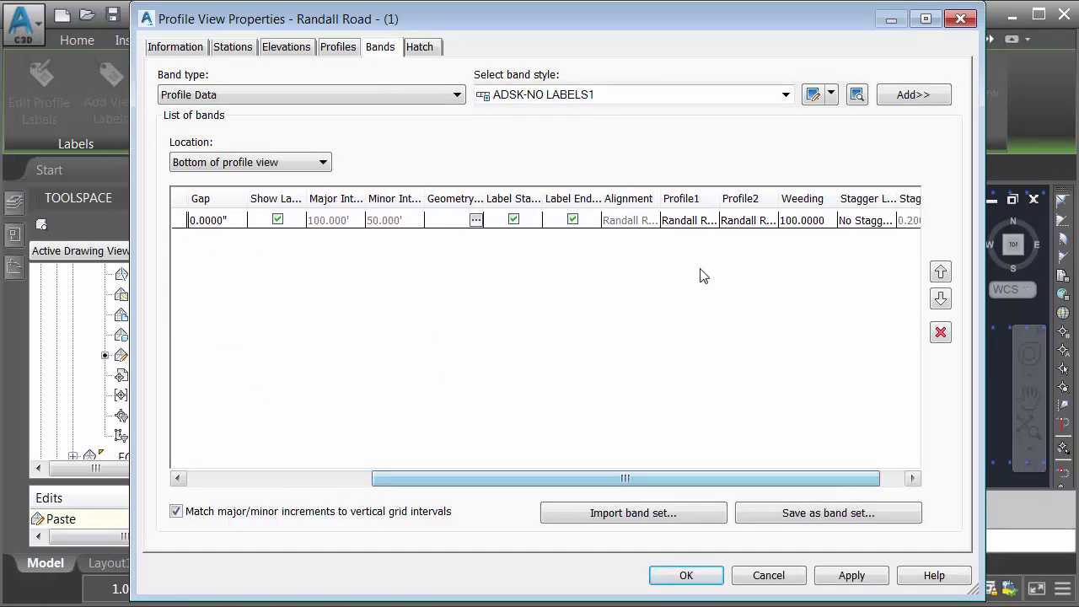
pyautogui.click(747, 222)
pyautogui.click(745, 221)
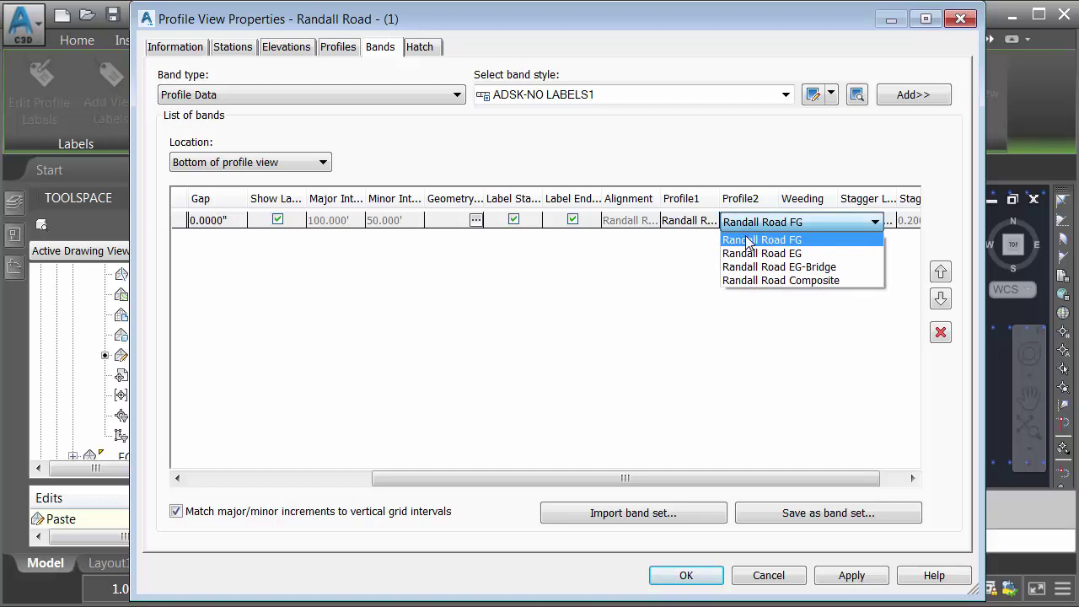
pyautogui.click(746, 241)
pyautogui.click(687, 222)
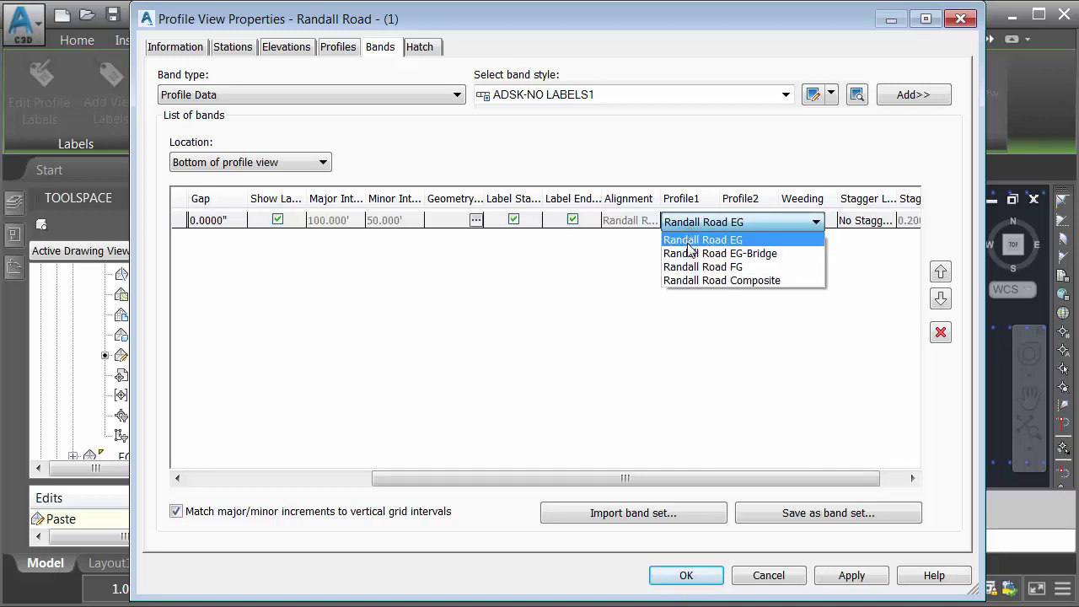
pyautogui.click(689, 281)
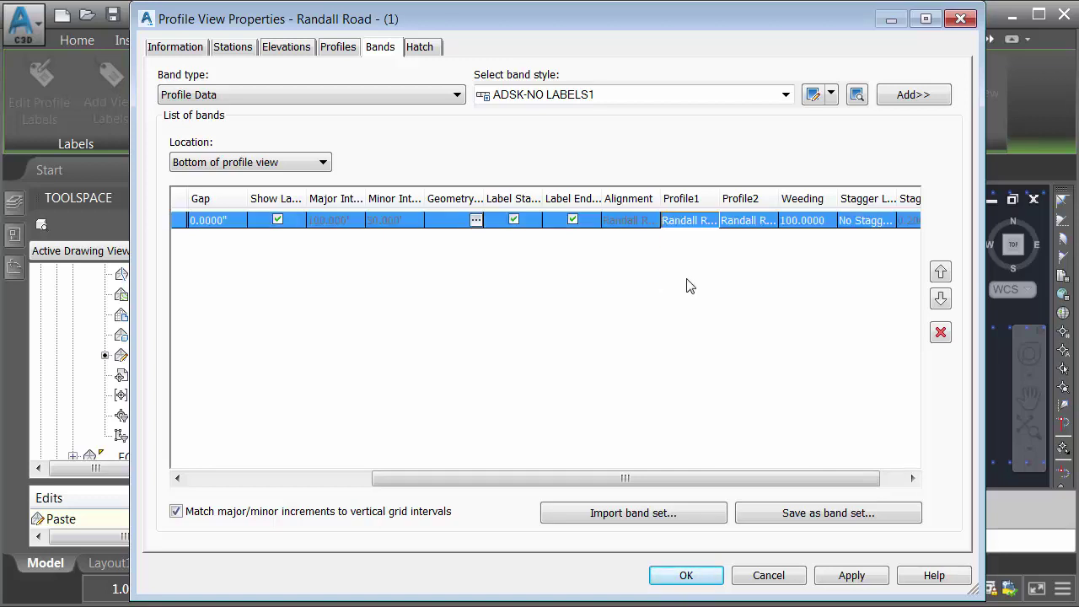
pyautogui.click(684, 576)
pyautogui.press('Escape')
pyautogui.press('Escape')
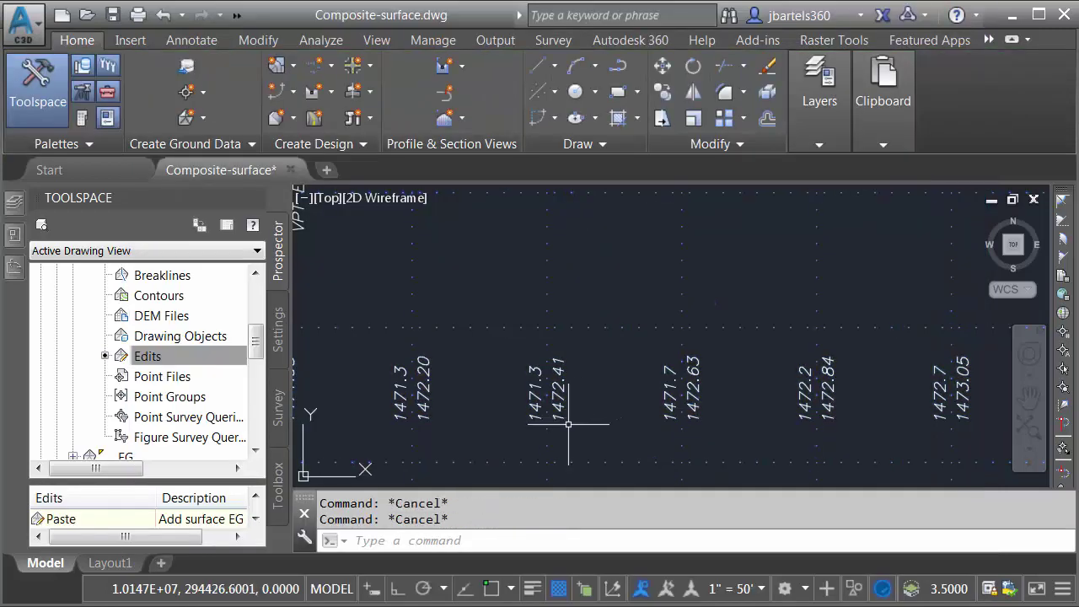
pyautogui.scroll(-2, 646, 429)
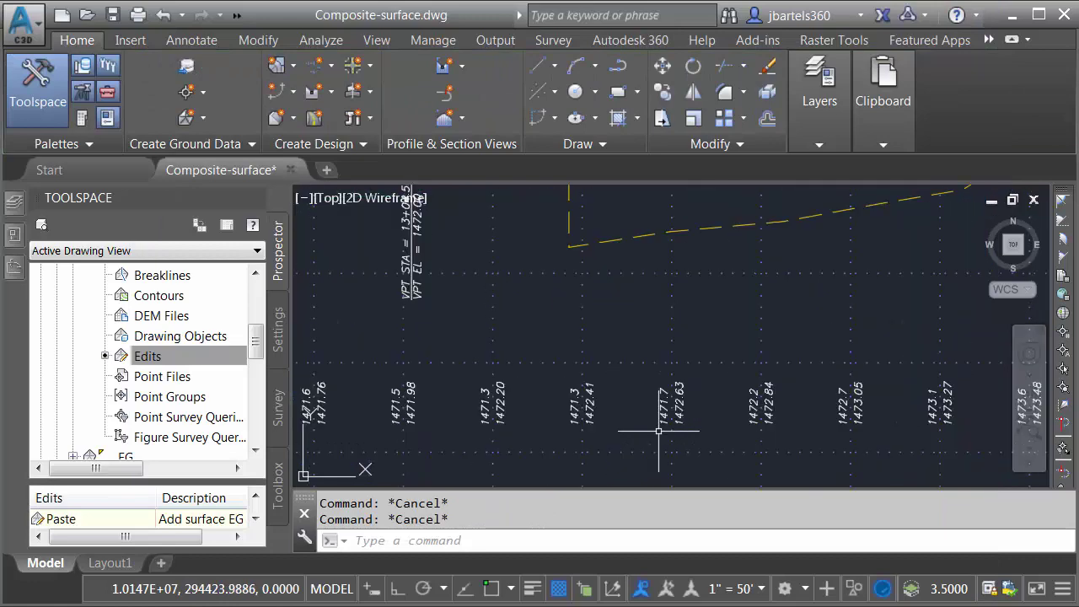
pyautogui.moveTo(710, 428); pyautogui.dragTo(543, 428, button='middle')
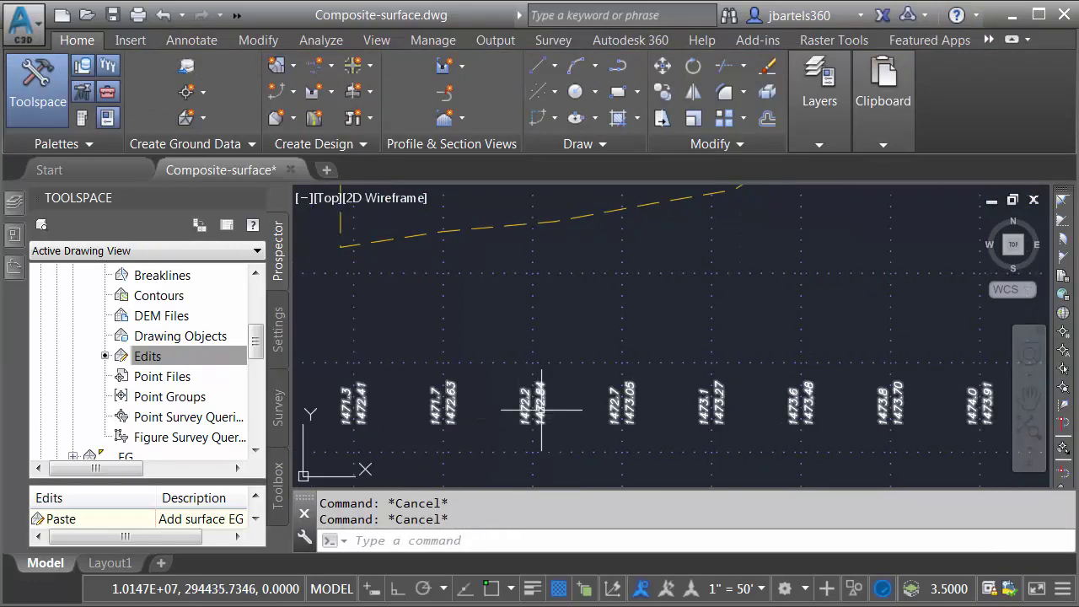
pyautogui.scroll(-3, 531, 417)
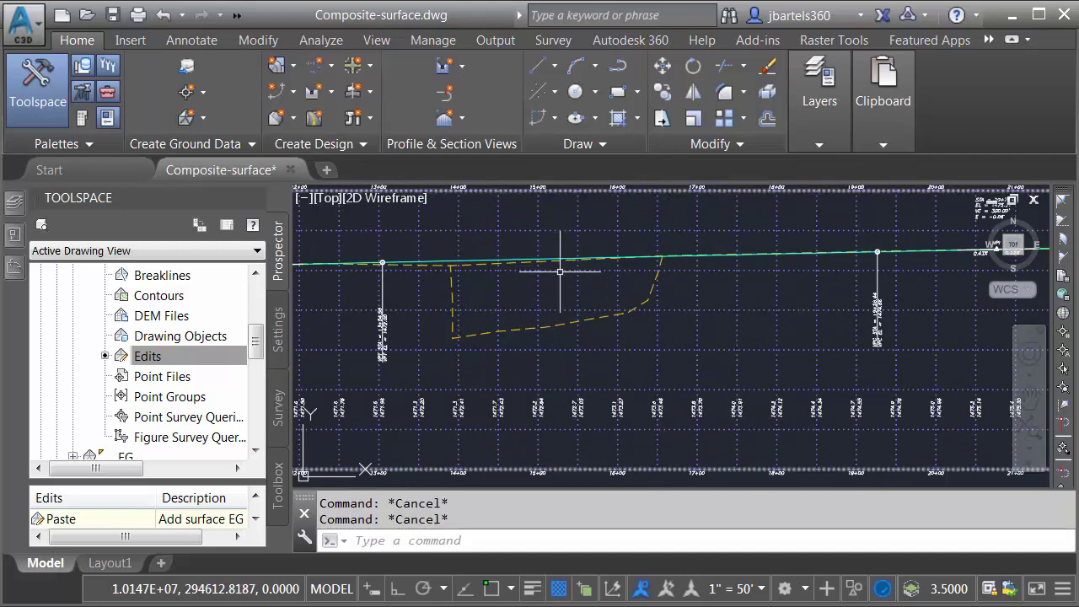
pyautogui.middleClick(575, 374)
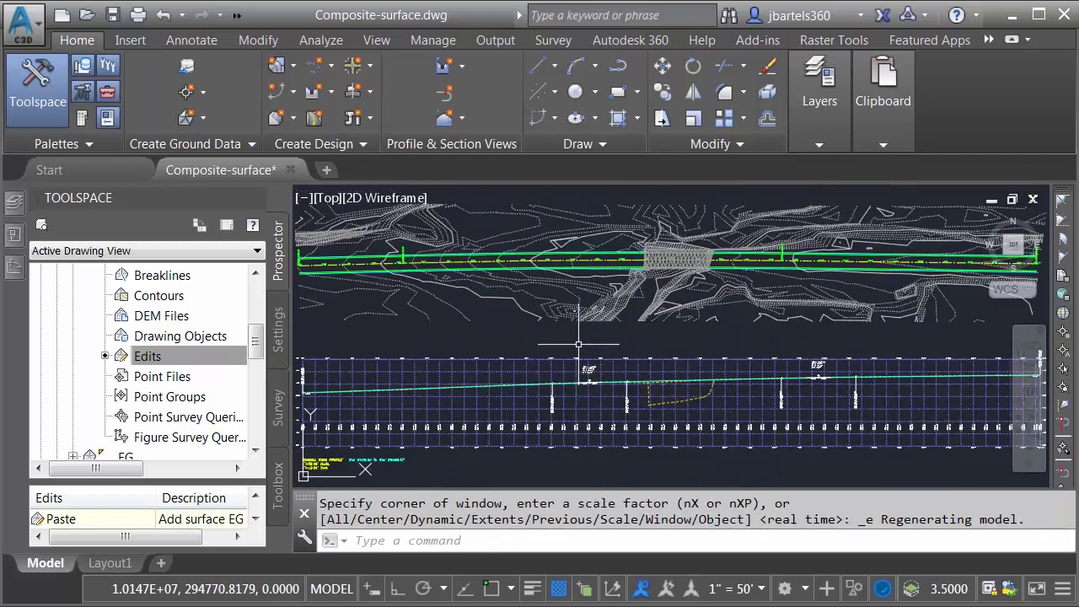